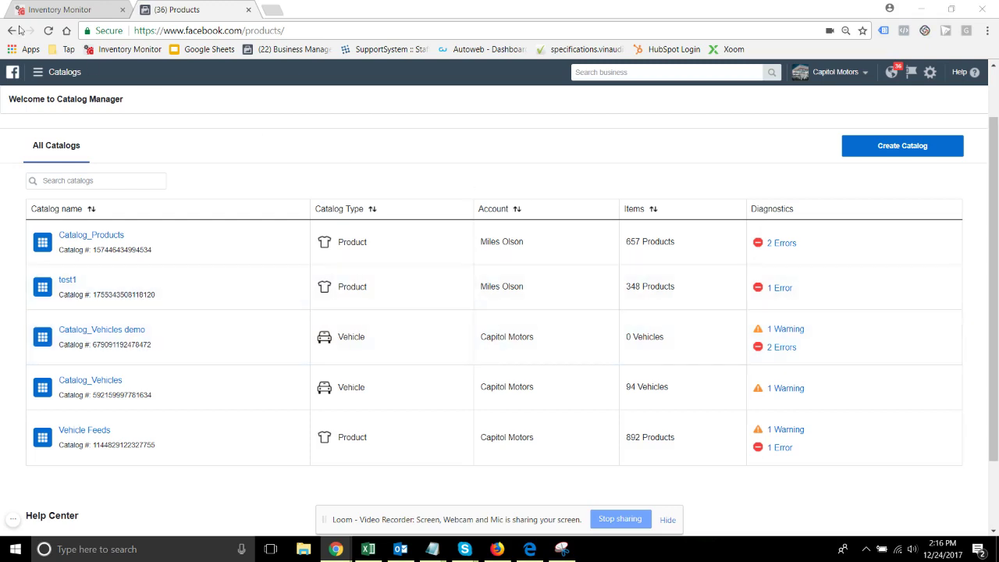
# Step: Open Crown Nissan's Inventory Feeds page in Inventory Monitor and scroll down to Custom Feeds
pyautogui.click(66, 8)
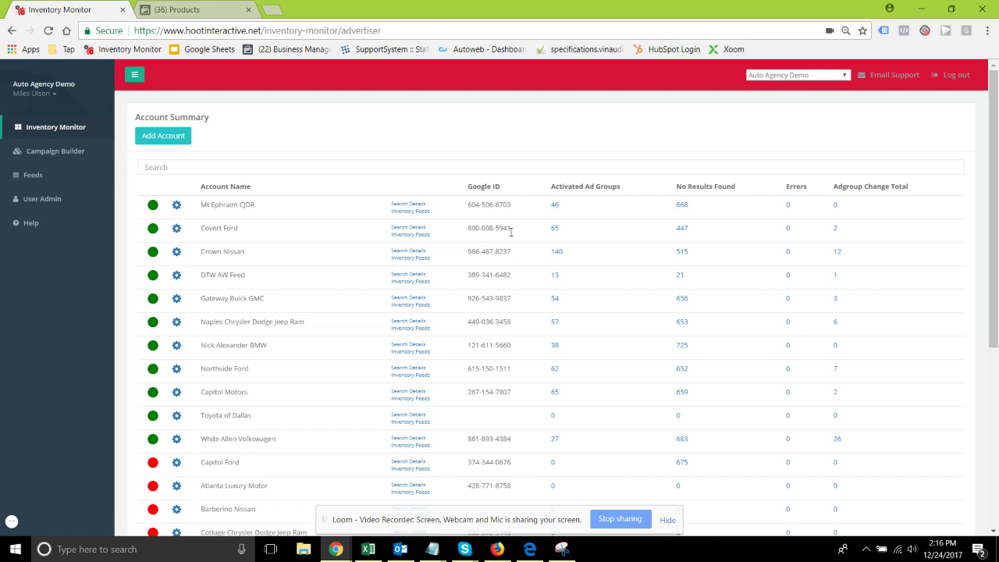
pyautogui.click(394, 264)
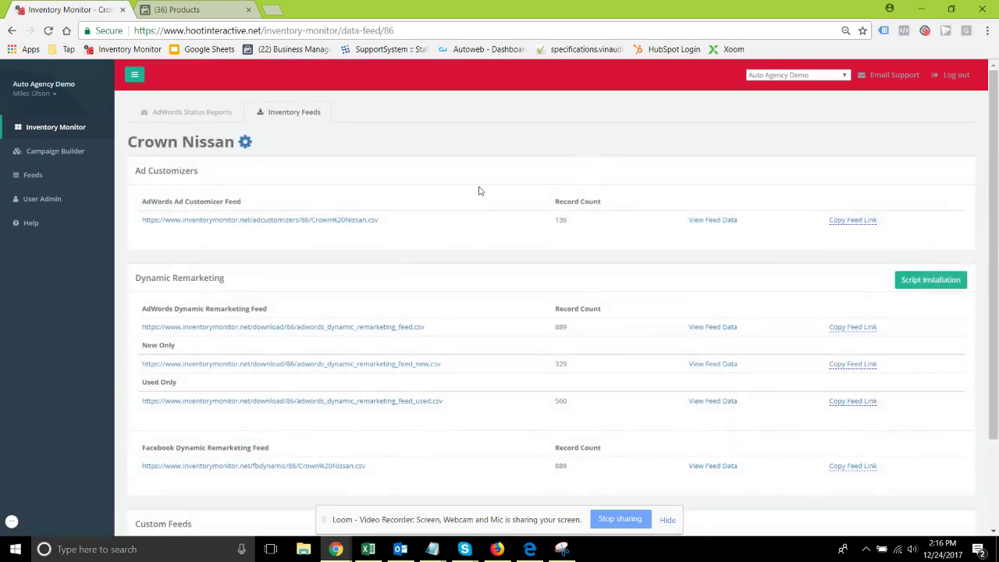
pyautogui.scroll(-1, 489, 226)
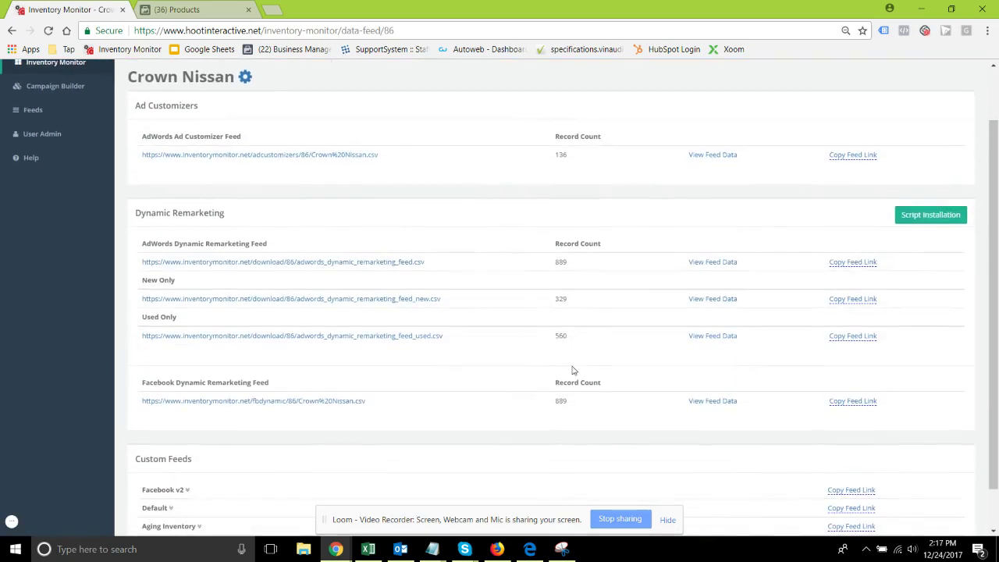
pyautogui.scroll(-1, 575, 329)
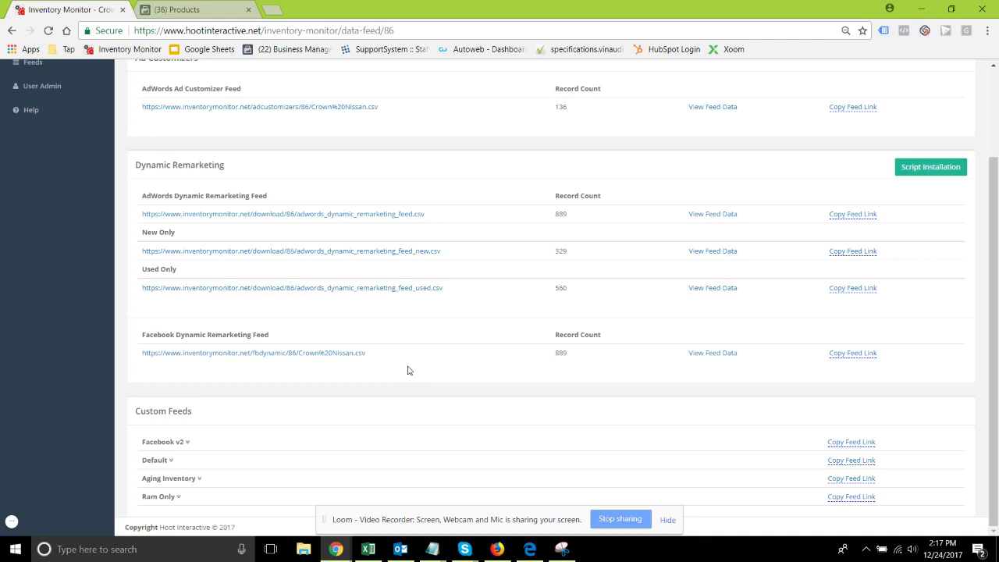
pyautogui.moveTo(222, 342)
# Step: Start a new Auto catalog of type Vehicles and continue to the owner and name form
pyautogui.click(156, 9)
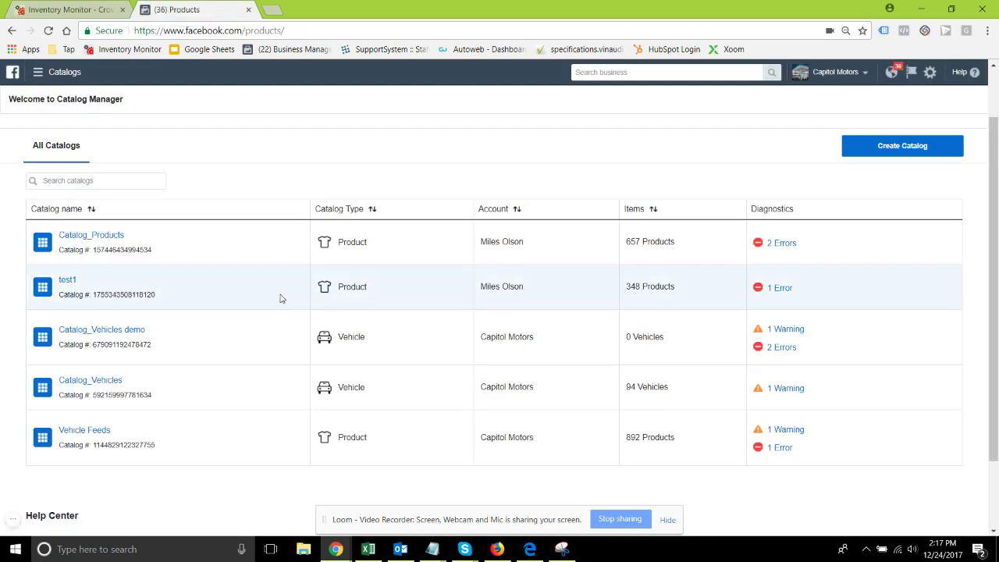
pyautogui.click(898, 157)
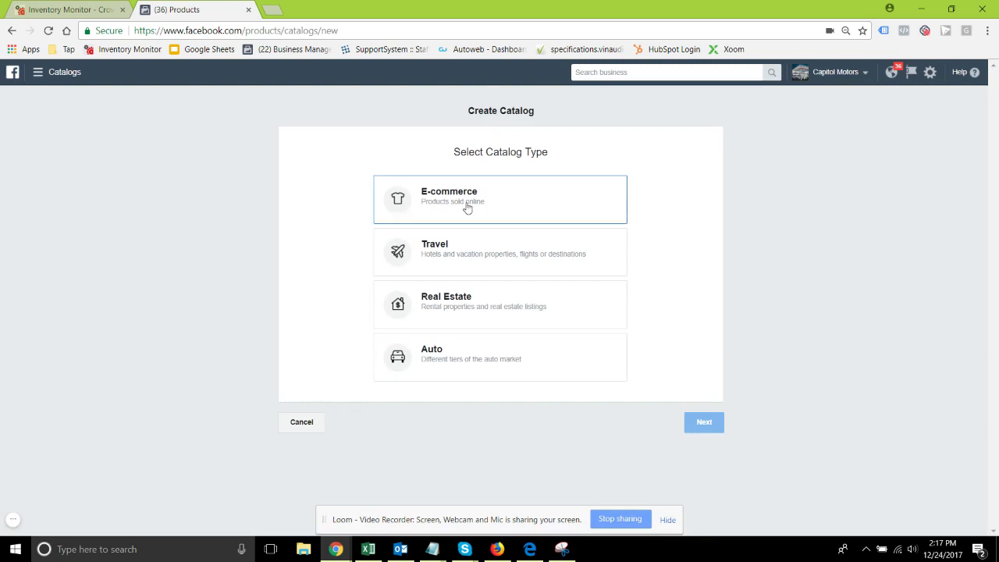
pyautogui.click(471, 361)
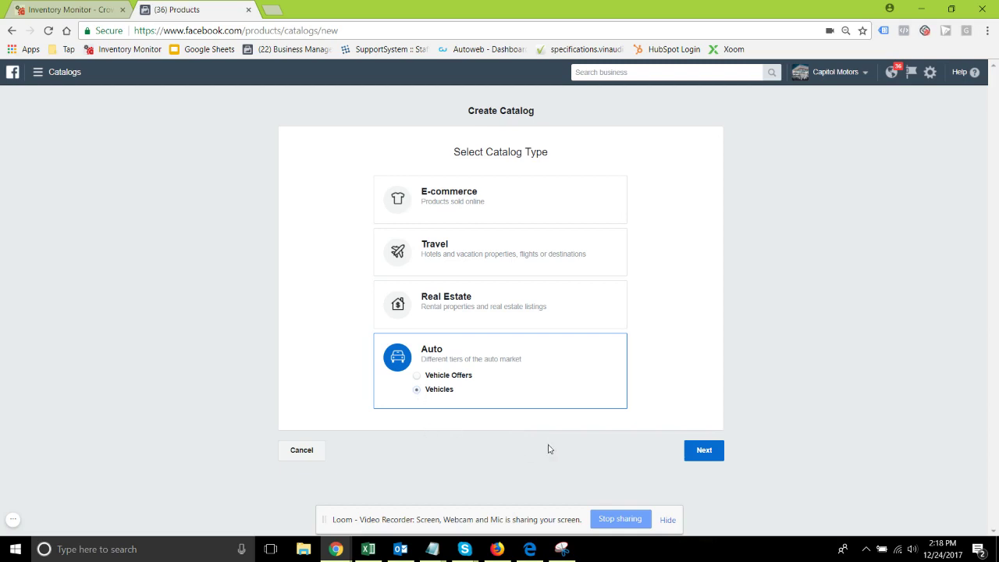
pyautogui.click(705, 452)
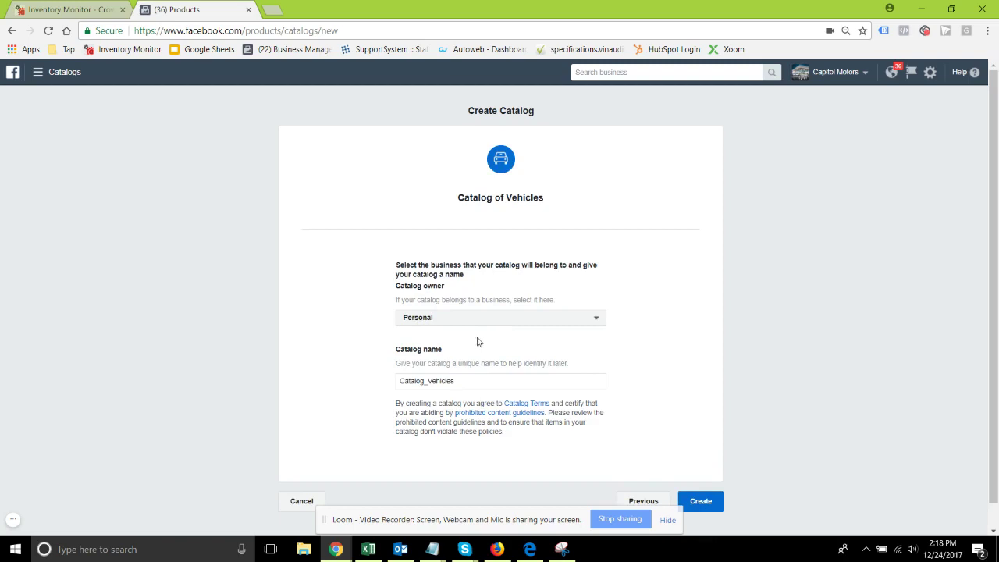
# Step: Make Capitol Motors the owner, append 'demo' for the name Catalog_Vehicles demo 2, and create it
pyautogui.click(499, 320)
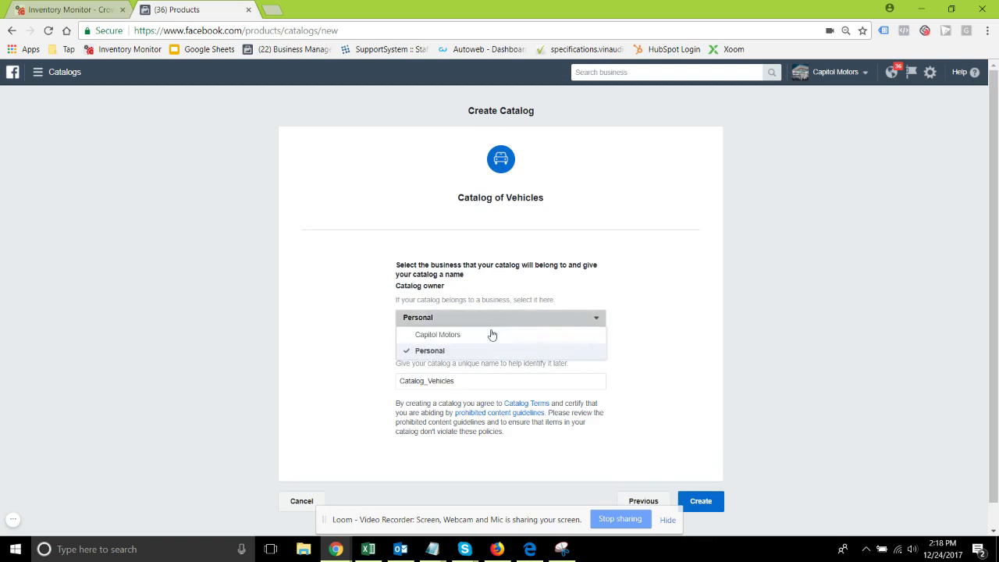
pyautogui.click(479, 336)
pyautogui.click(498, 381)
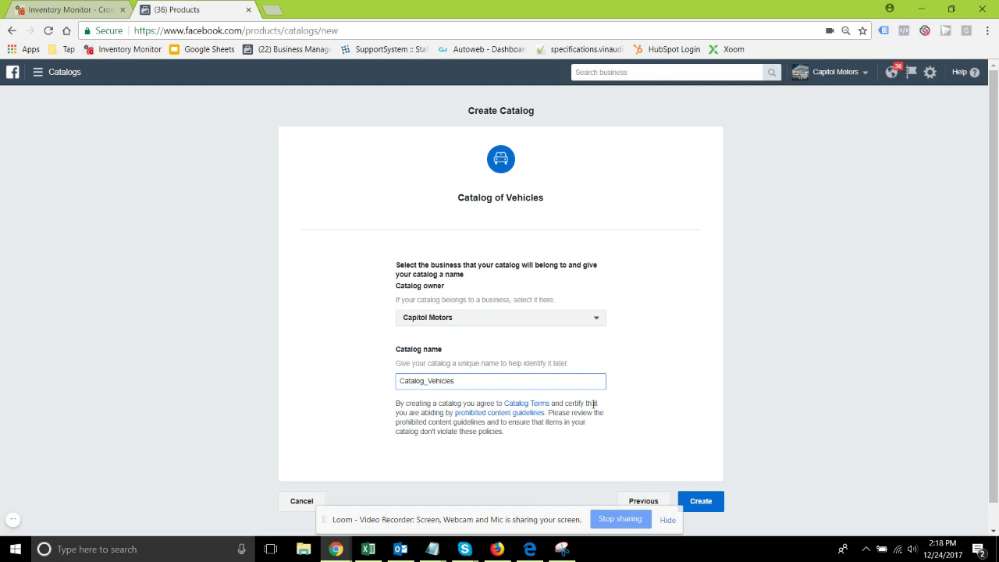
pyautogui.write('demo 2')
pyautogui.click(717, 504)
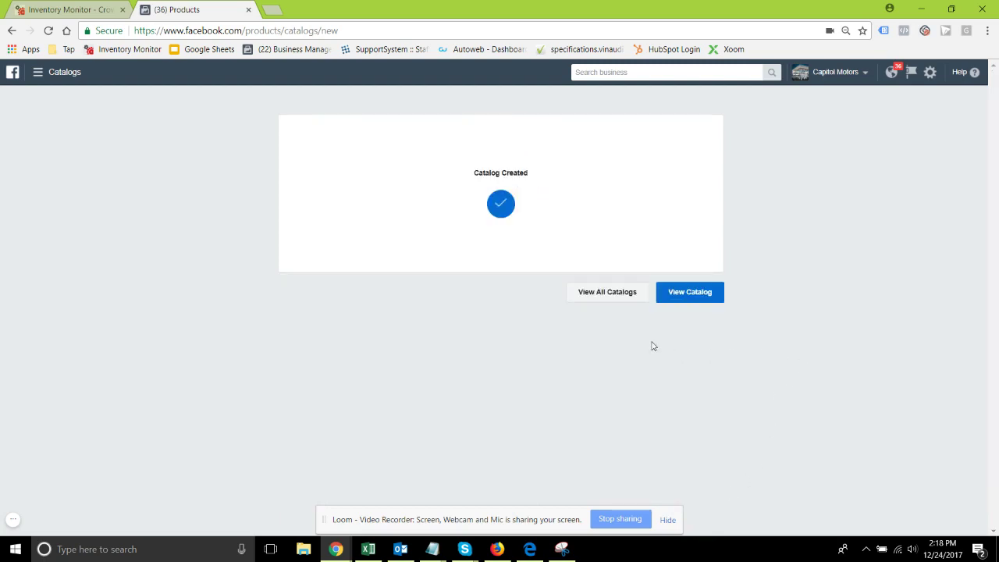
# Step: Add a data source to the new catalog using scheduled daily uploads from a feed URL
pyautogui.click(680, 294)
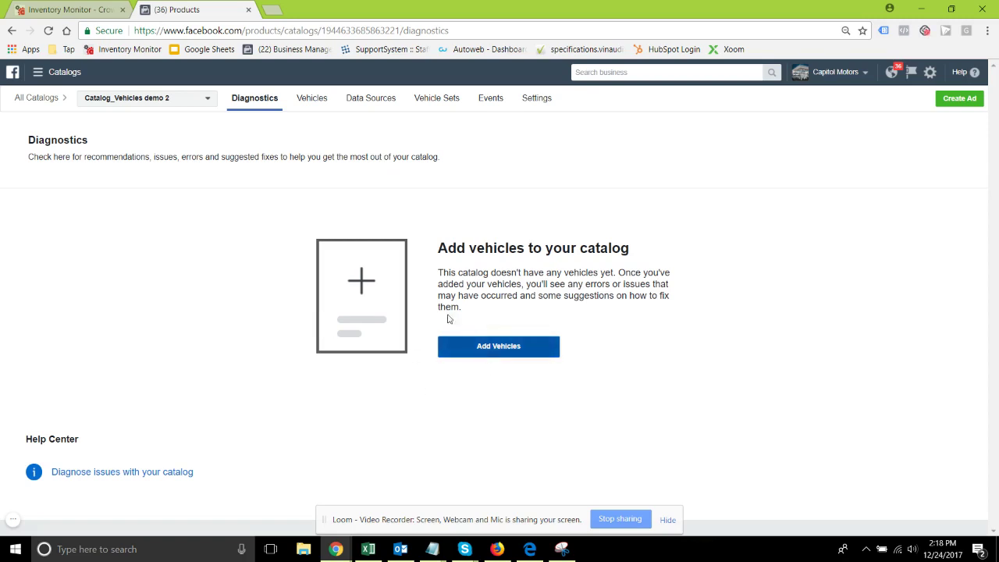
pyautogui.click(374, 105)
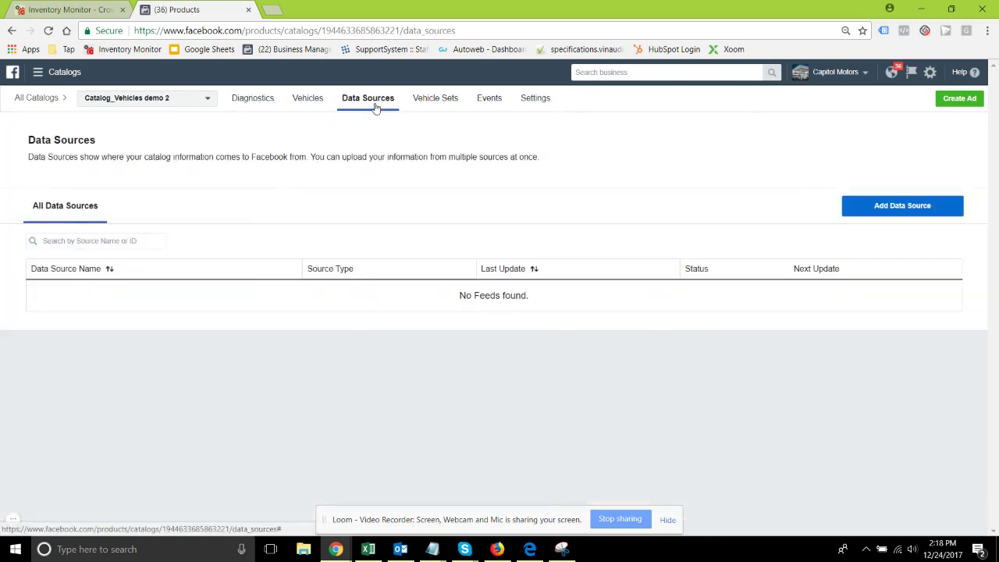
pyautogui.click(911, 212)
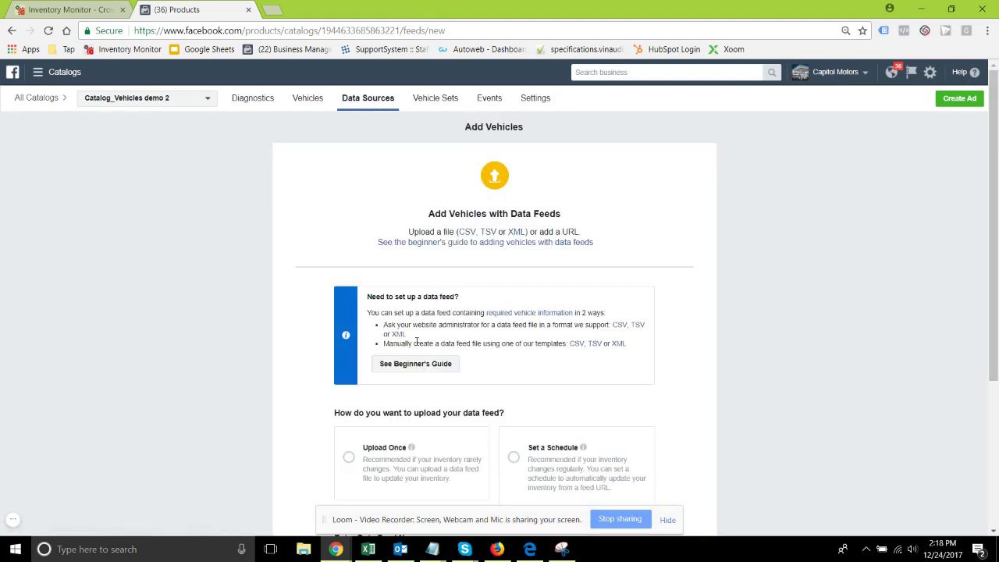
pyautogui.scroll(-3, 250, 301)
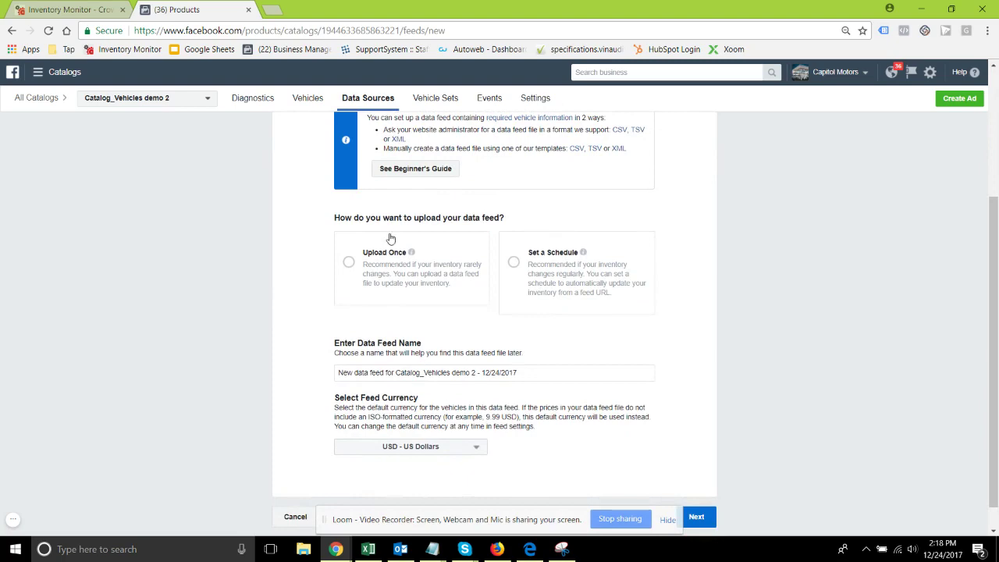
pyautogui.click(535, 274)
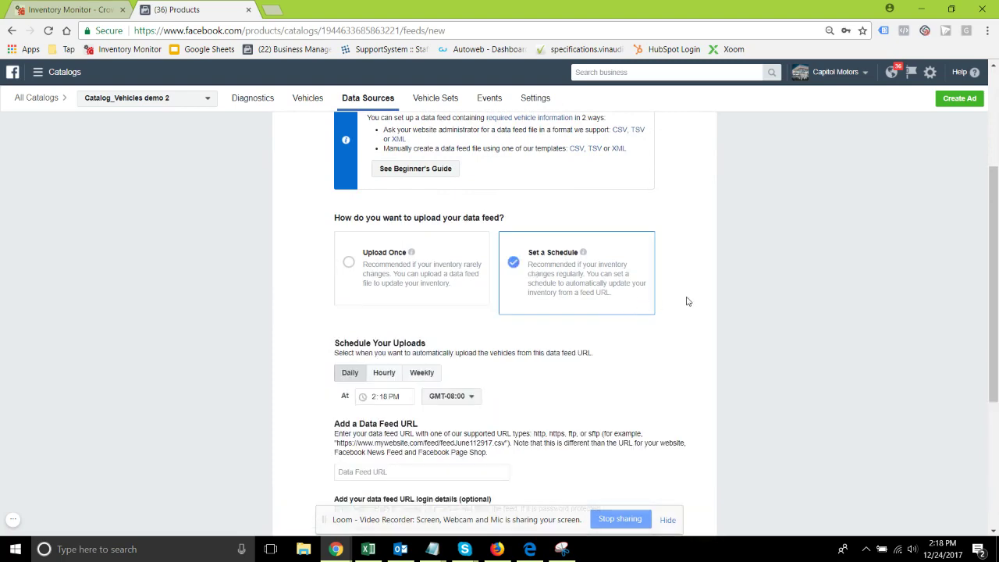
pyautogui.scroll(-2, 686, 299)
pyautogui.scroll(-1, 684, 299)
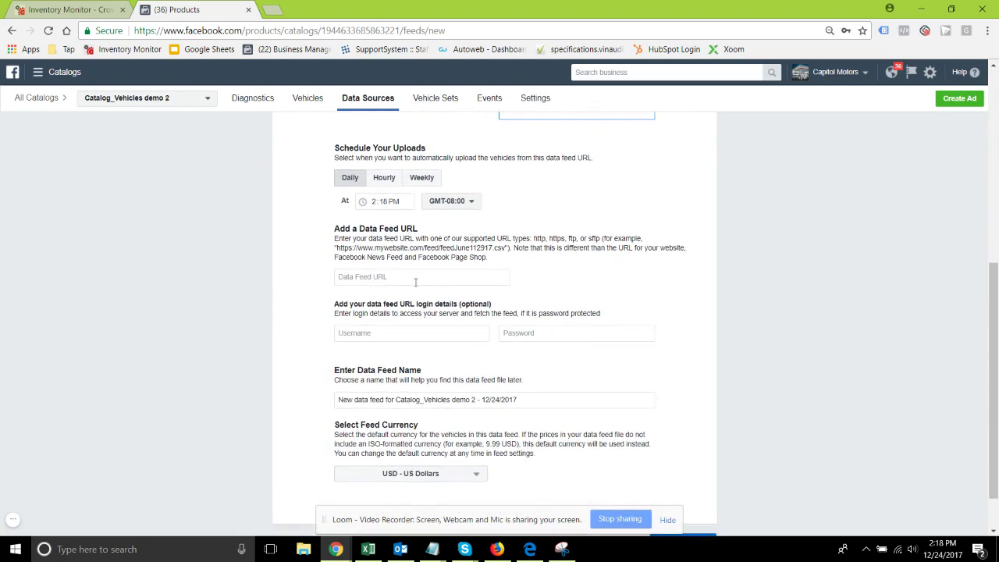
# Step: Copy the Facebook v2 feed link from Inventory Monitor and return to the Facebook data feed form
pyautogui.click(43, 11)
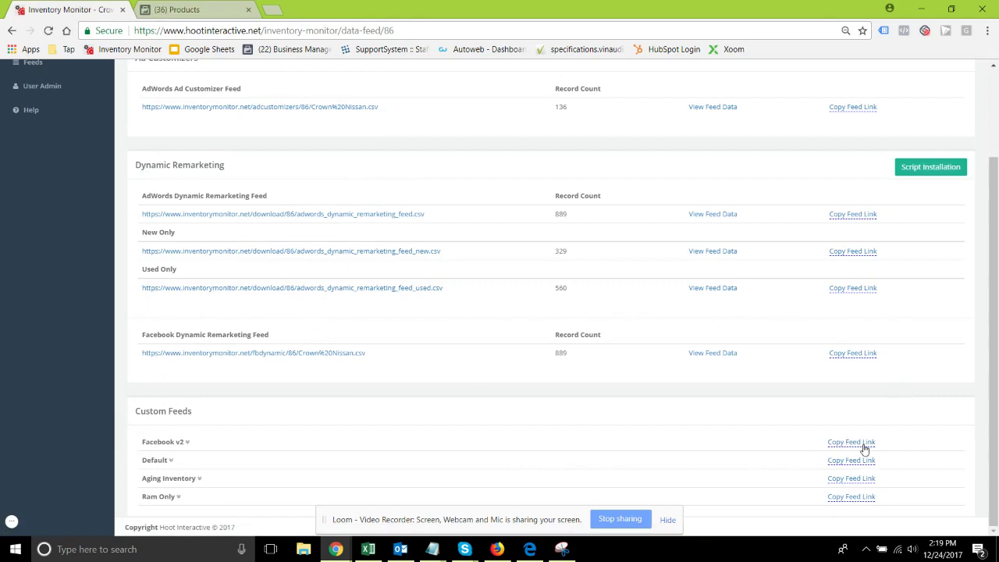
pyautogui.click(178, 9)
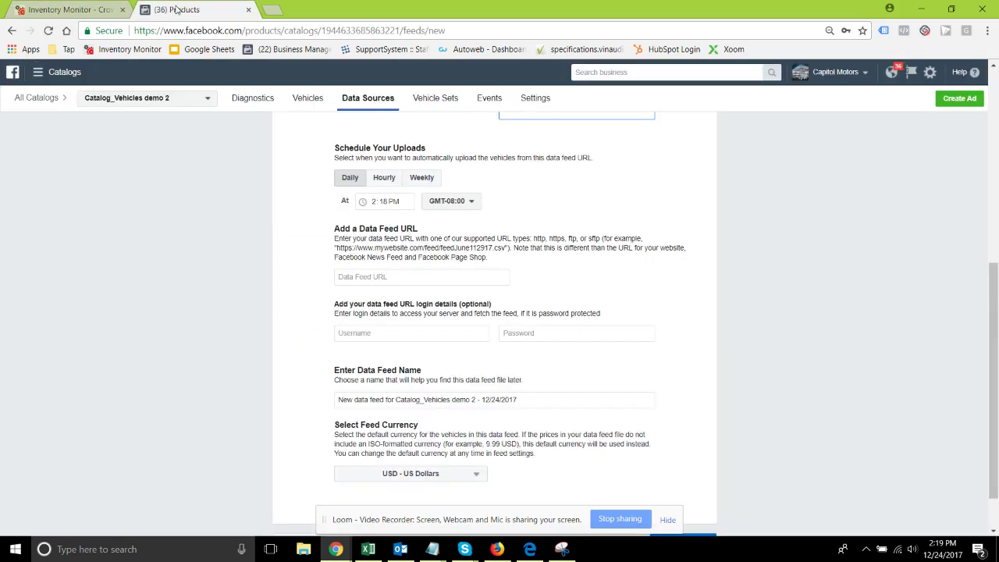
# Step: Paste the copied Facebook v2 feed link into the data feed URL field
pyautogui.rightClick(427, 285)
pyautogui.click(478, 357)
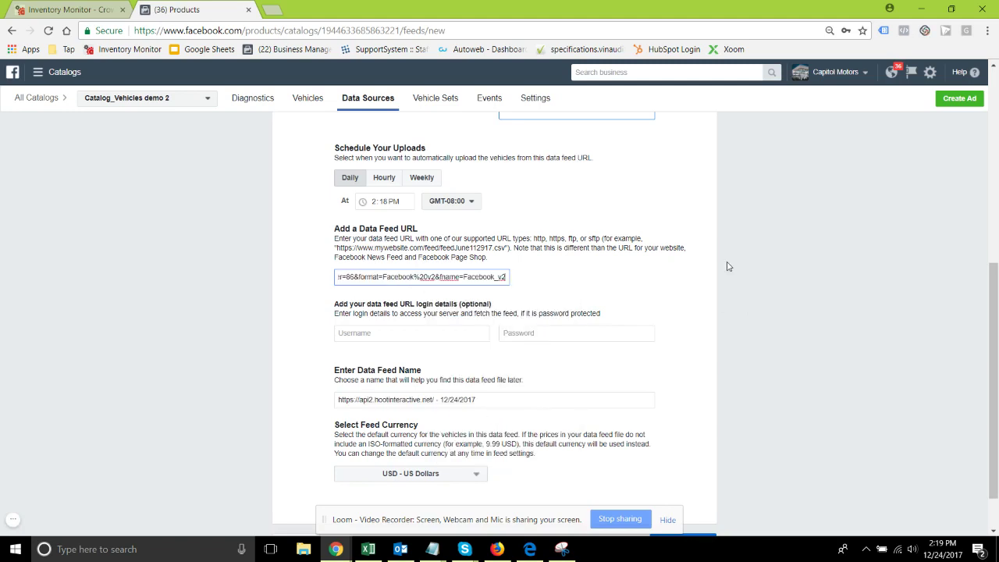
pyautogui.scroll(-2, 733, 268)
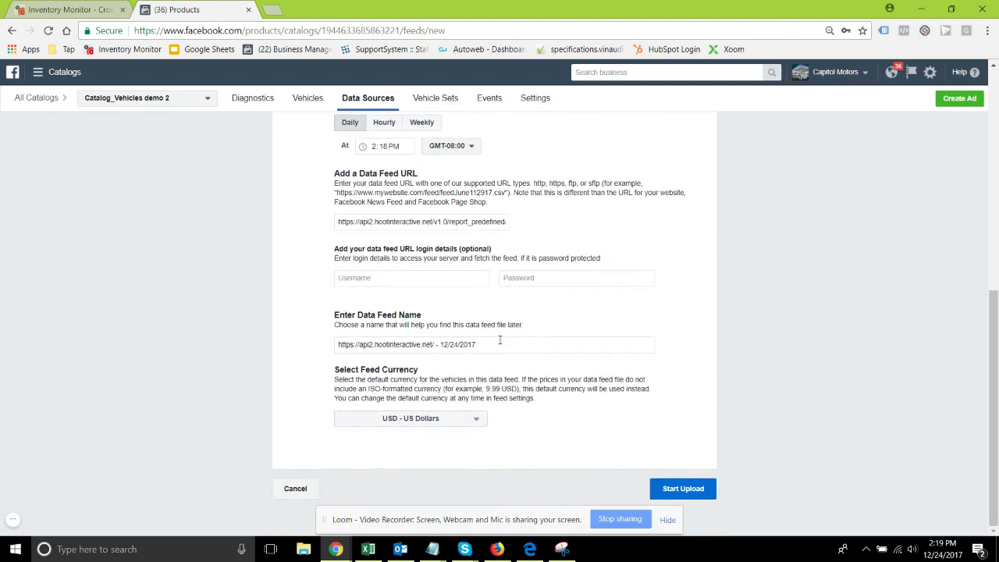
# Step: Rename the data feed to 'Testing feed', start the upload, and view the data feeds list
pyautogui.click(497, 339)
pyautogui.moveTo(572, 346); pyautogui.dragTo(313, 345)
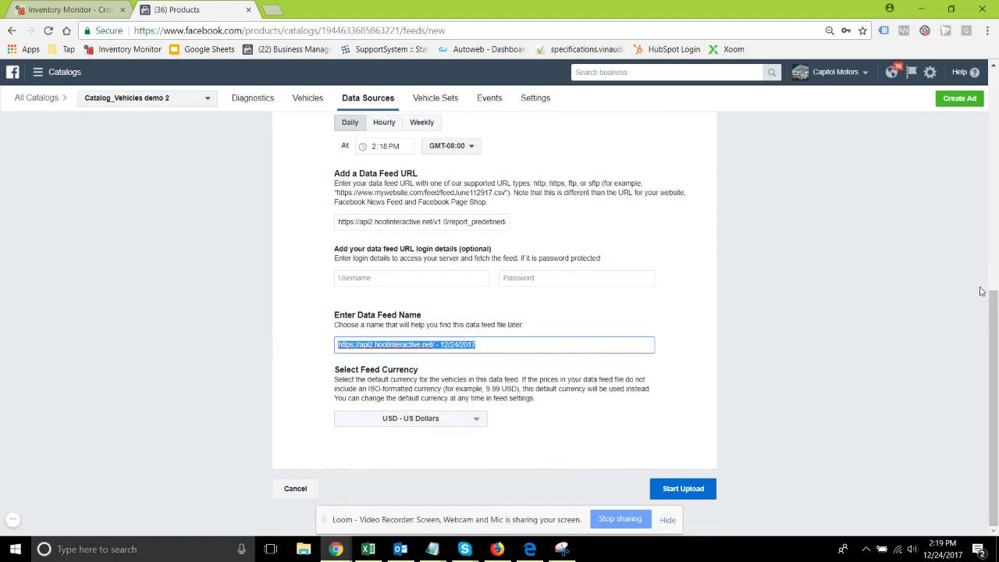
pyautogui.write('Tes')
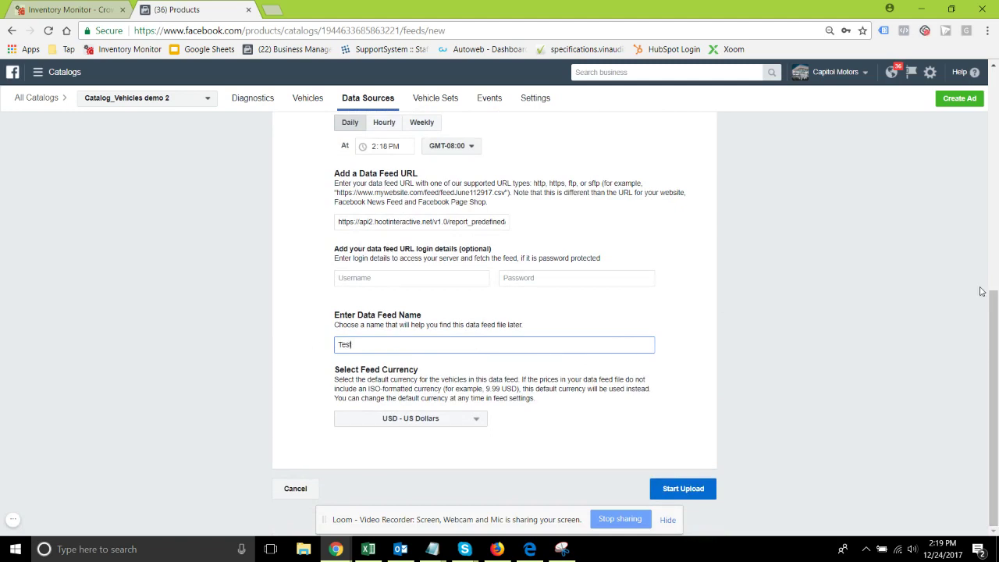
pyautogui.write('ting feed')
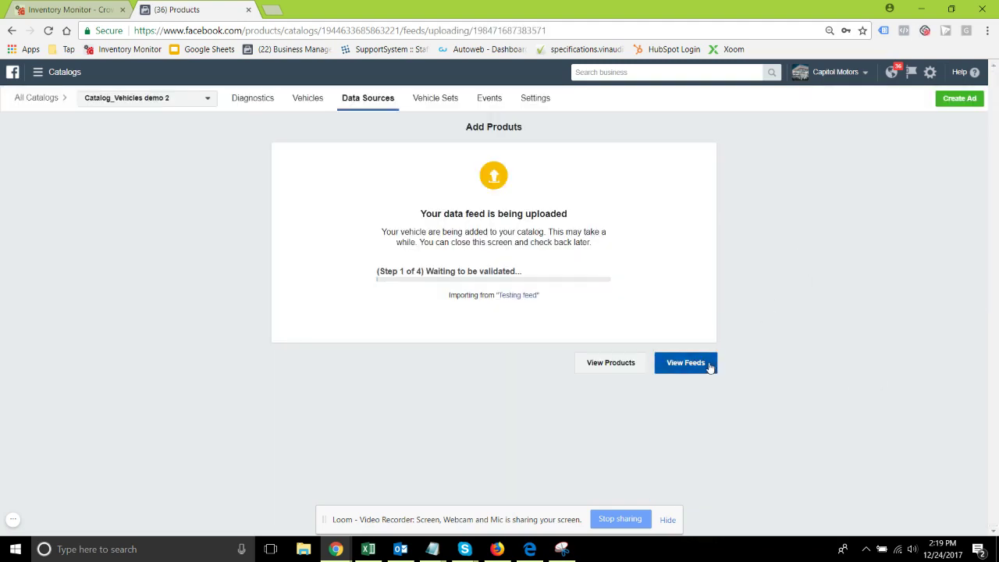
pyautogui.click(709, 366)
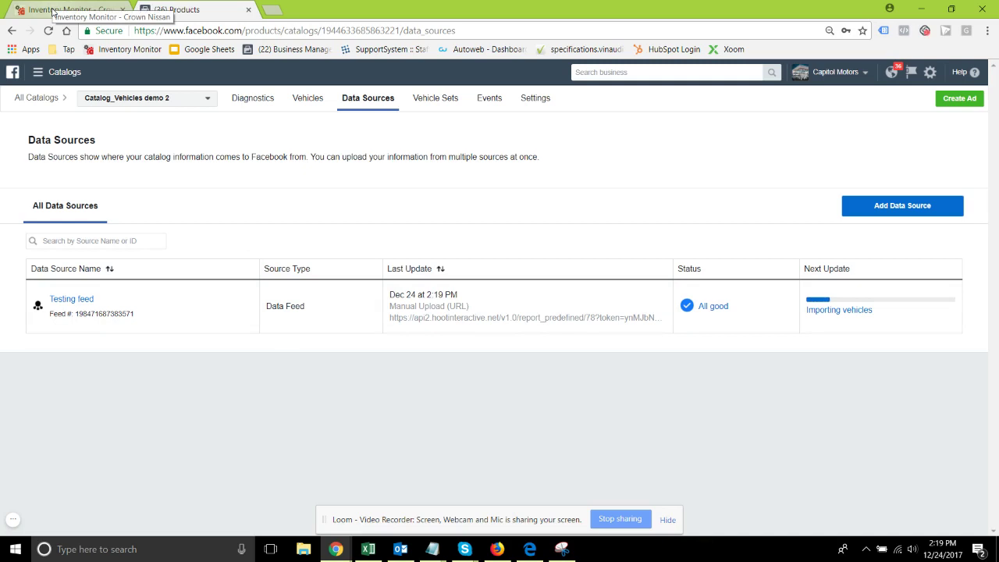
# Step: Review the Facebook feed's vehicle data in Inventory Monitor, then switch to the Hoot 86 Default Excel workbook
pyautogui.click(52, 11)
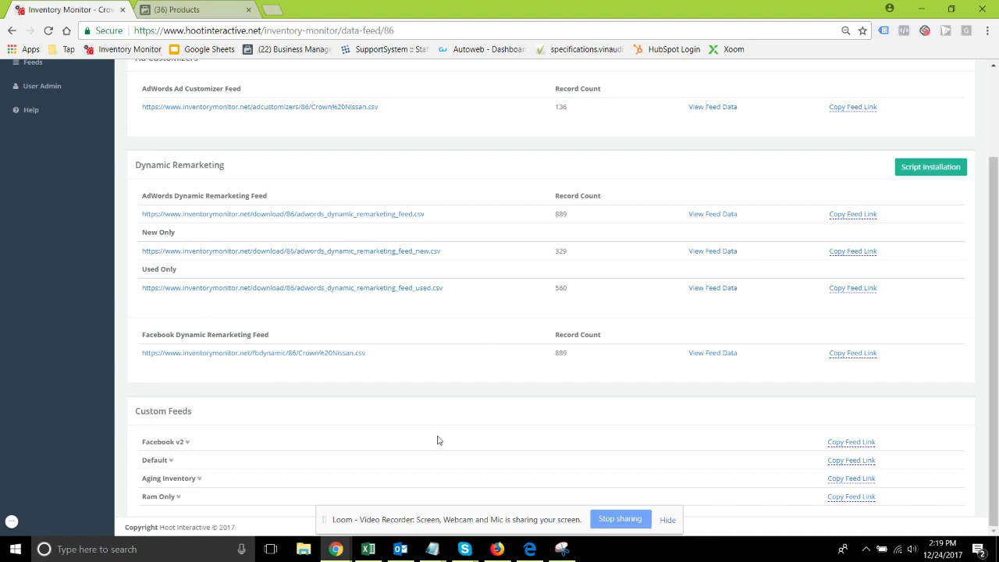
pyautogui.click(369, 551)
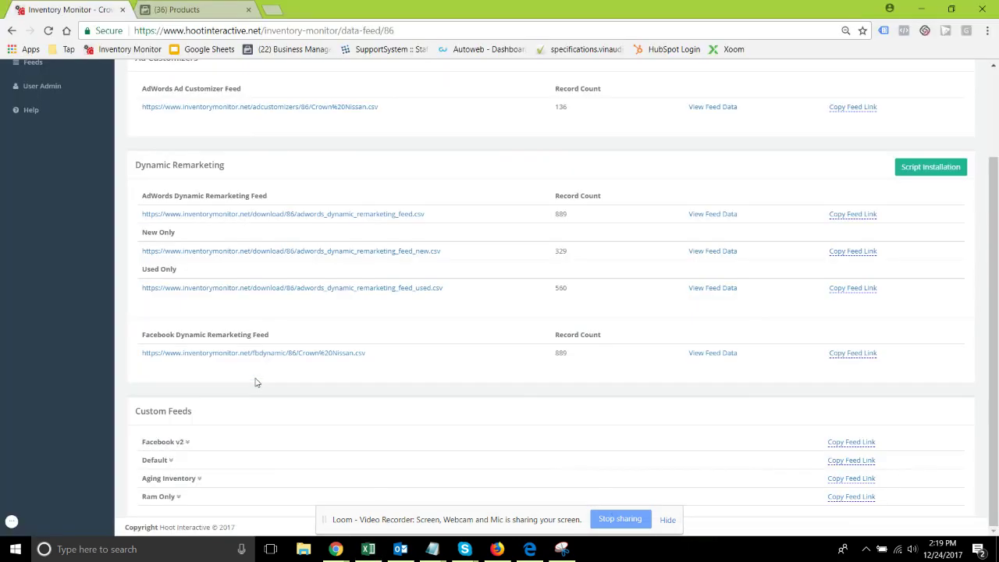
pyautogui.moveTo(726, 359)
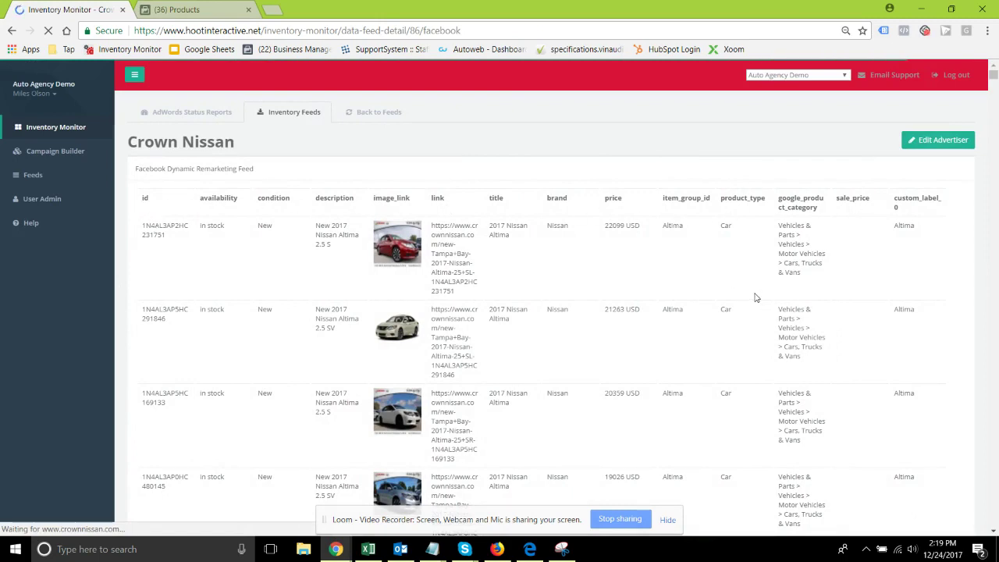
pyautogui.hotkey('alt', 'Tab')
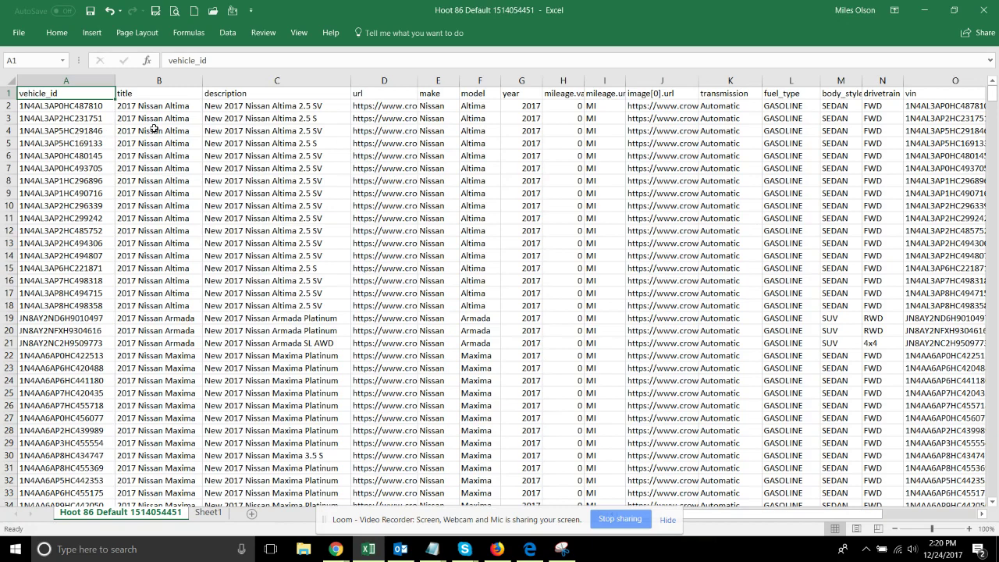
# Step: On Sheet1, review the vehicle_id, vin, title, description and url field mappings
pyautogui.click(209, 513)
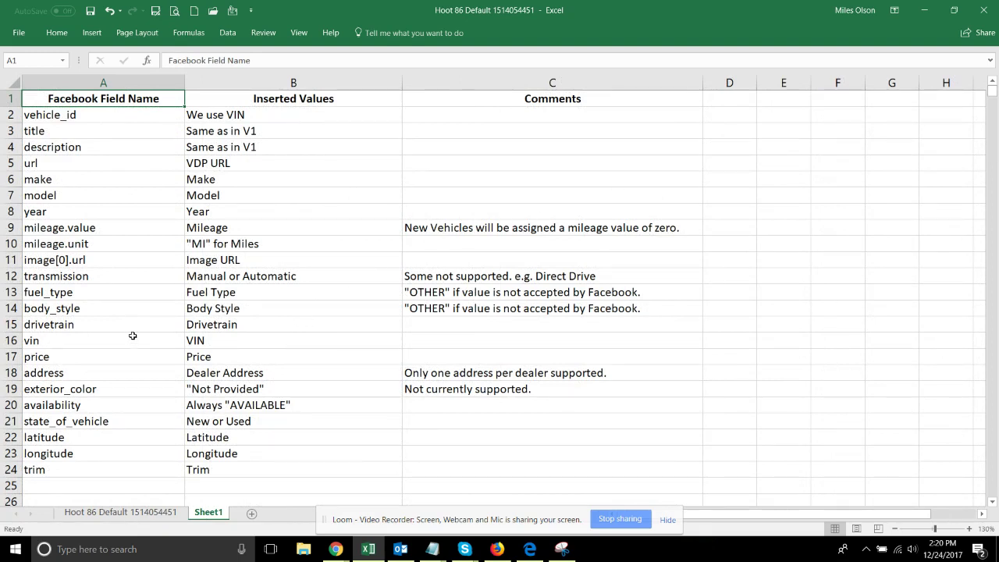
pyautogui.click(65, 115)
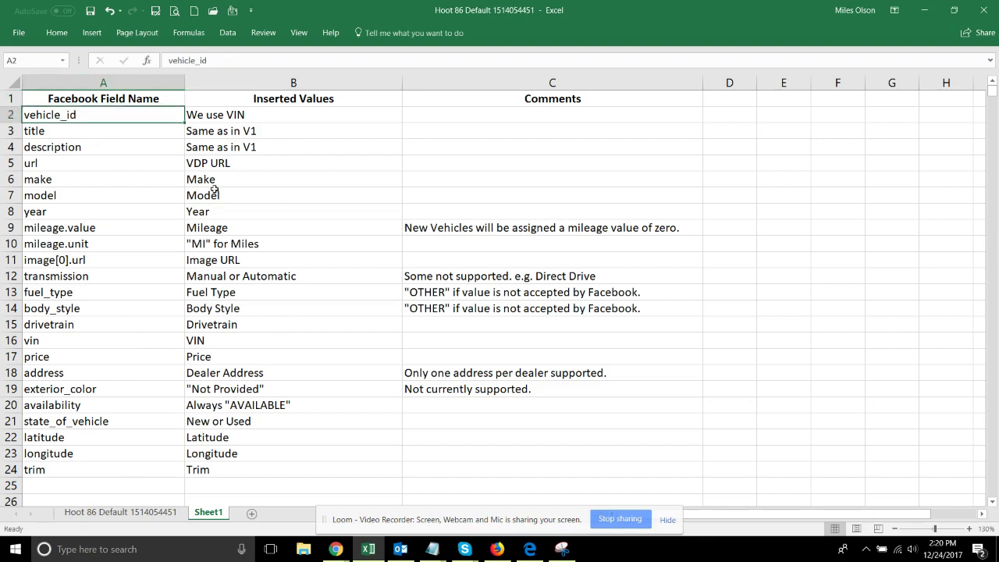
pyautogui.click(69, 338)
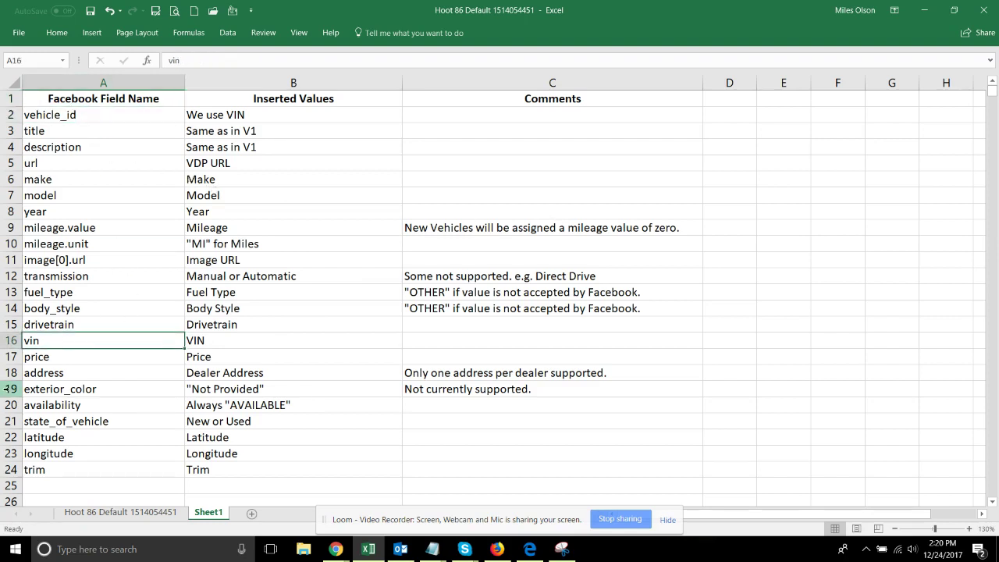
pyautogui.click(61, 112)
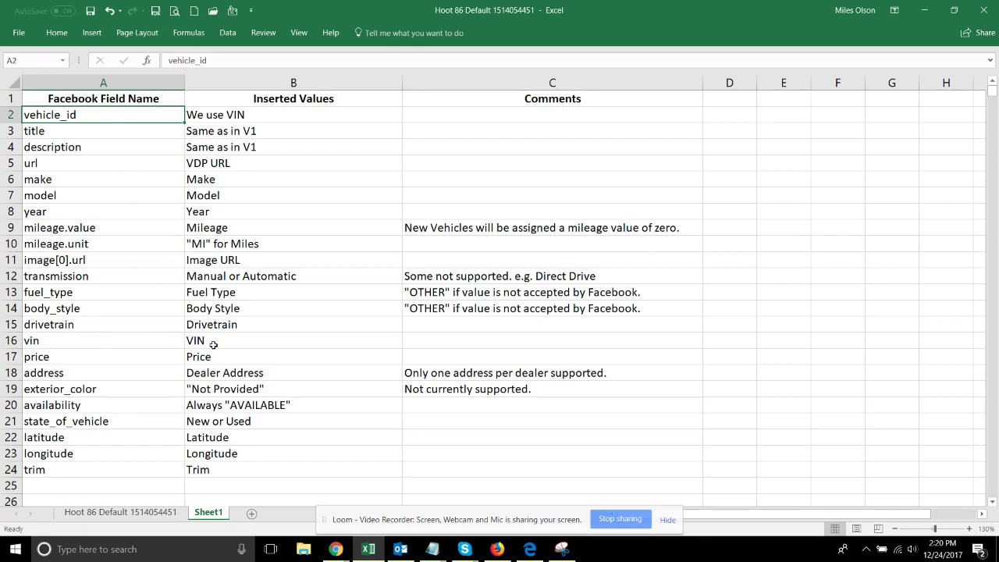
pyautogui.click(101, 135)
pyautogui.click(117, 148)
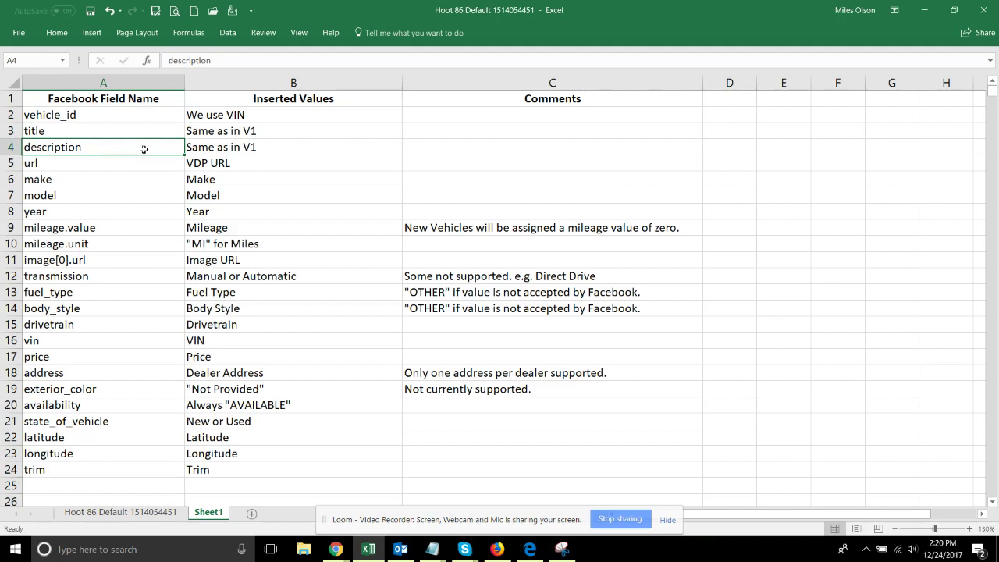
pyautogui.click(243, 132)
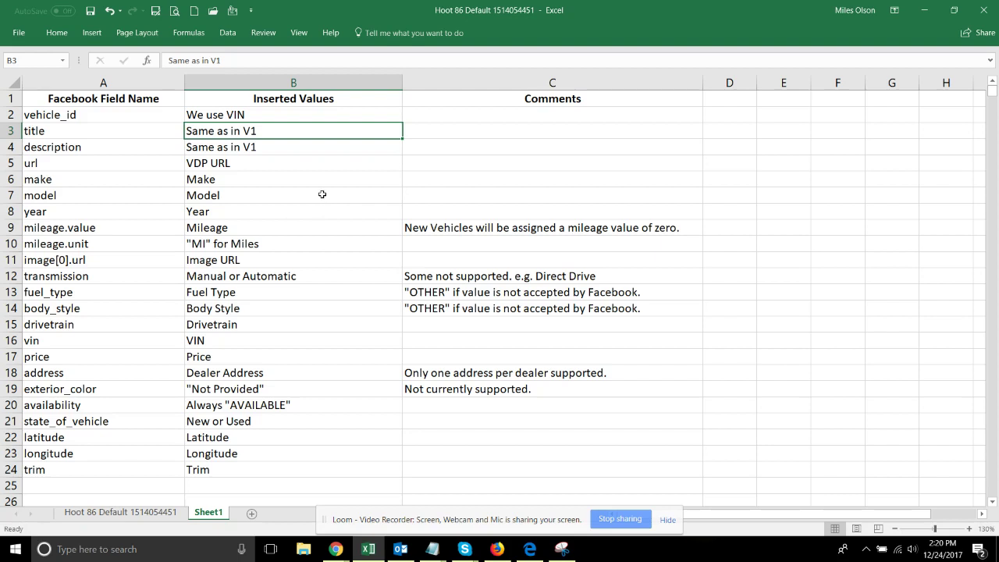
pyautogui.click(251, 150)
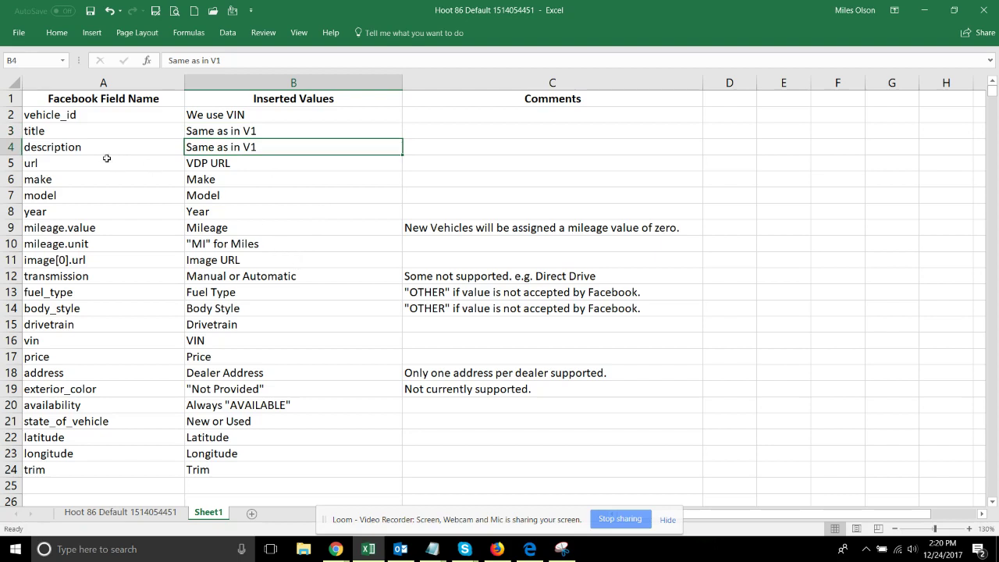
pyautogui.click(52, 163)
pyautogui.click(263, 163)
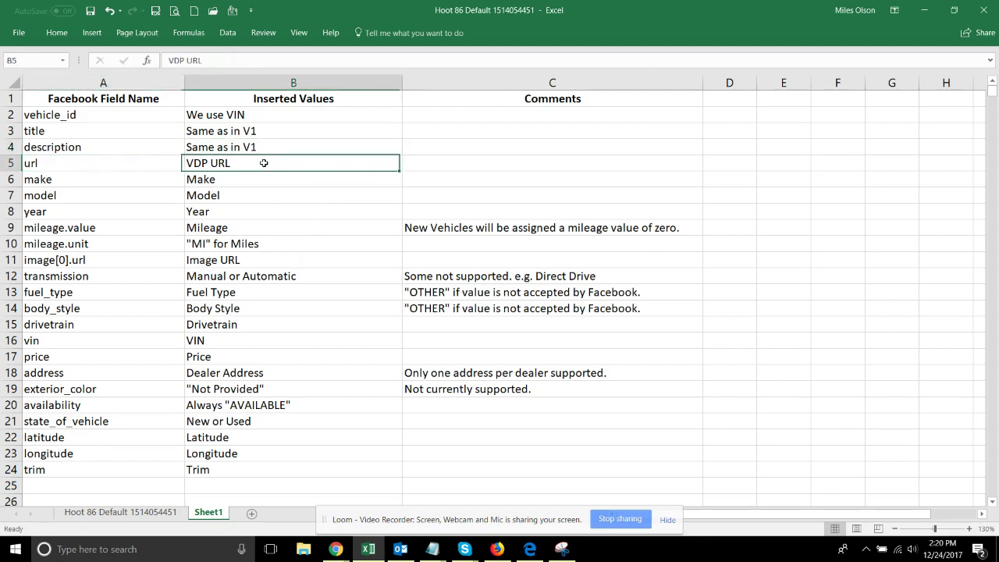
# Step: Review the make, model, year, mileage.value, mileage.unit (MI) and image[0].url mappings and comments
pyautogui.click(62, 178)
pyautogui.click(54, 192)
pyautogui.click(53, 214)
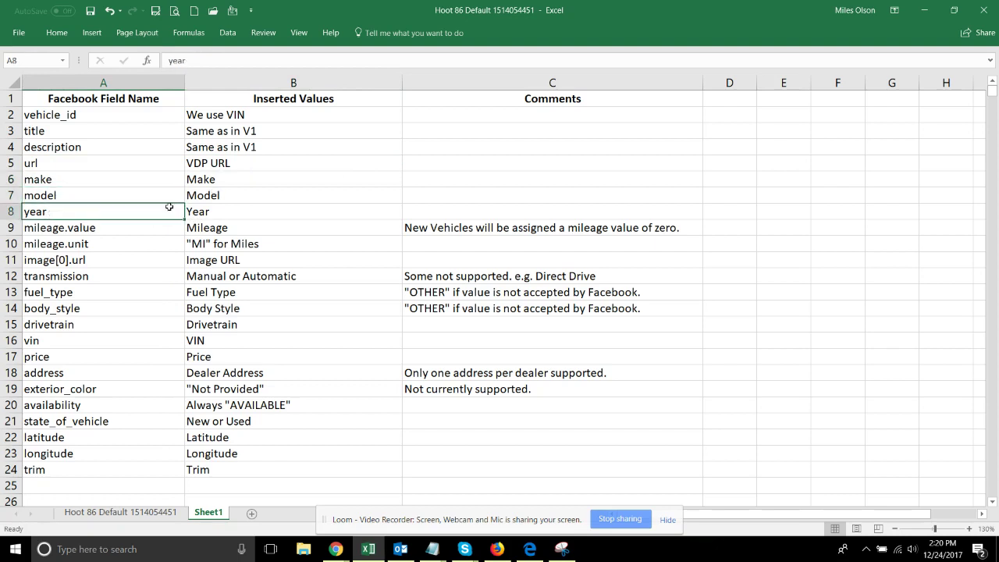
pyautogui.click(123, 229)
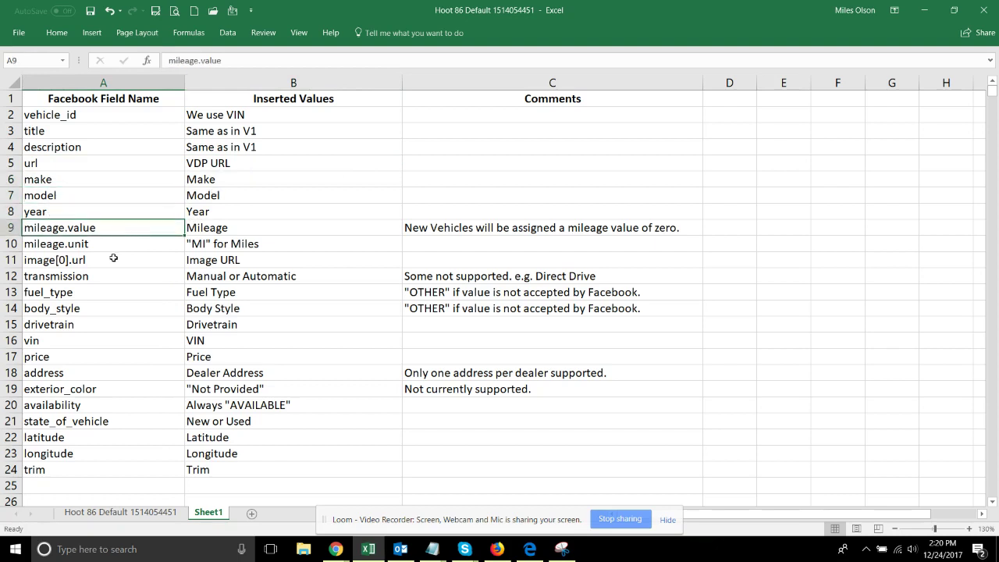
pyautogui.click(269, 227)
pyautogui.click(86, 248)
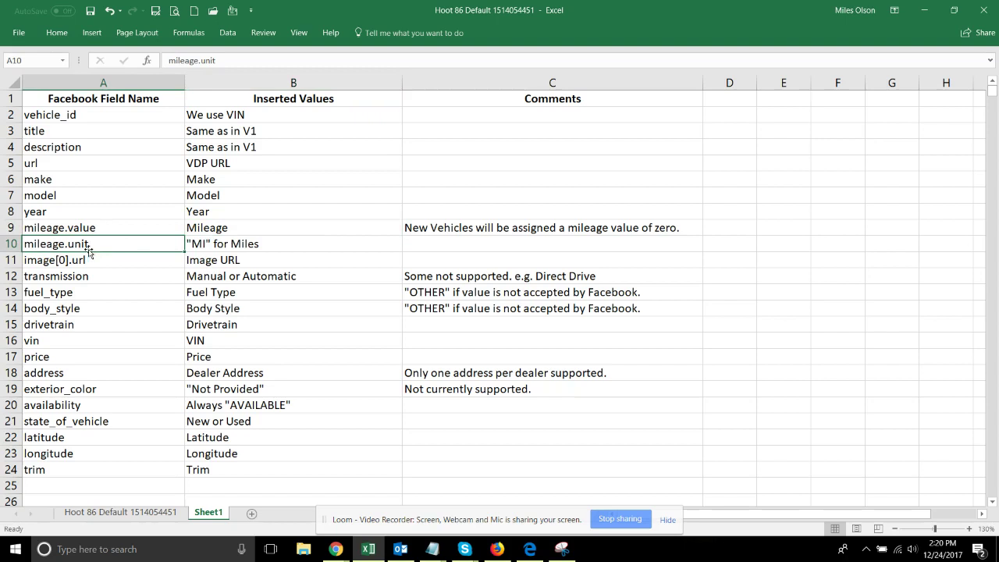
pyautogui.click(231, 246)
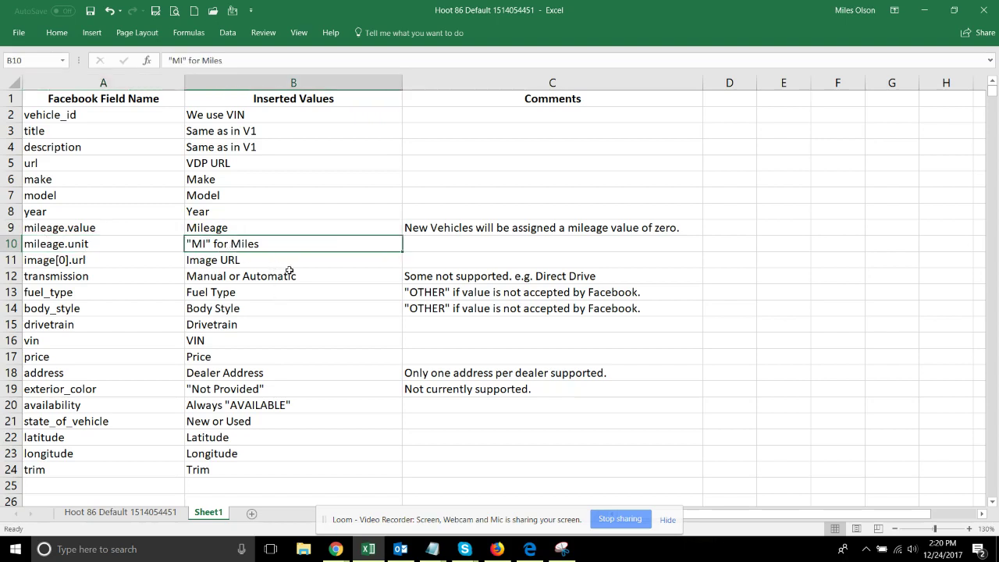
pyautogui.click(521, 227)
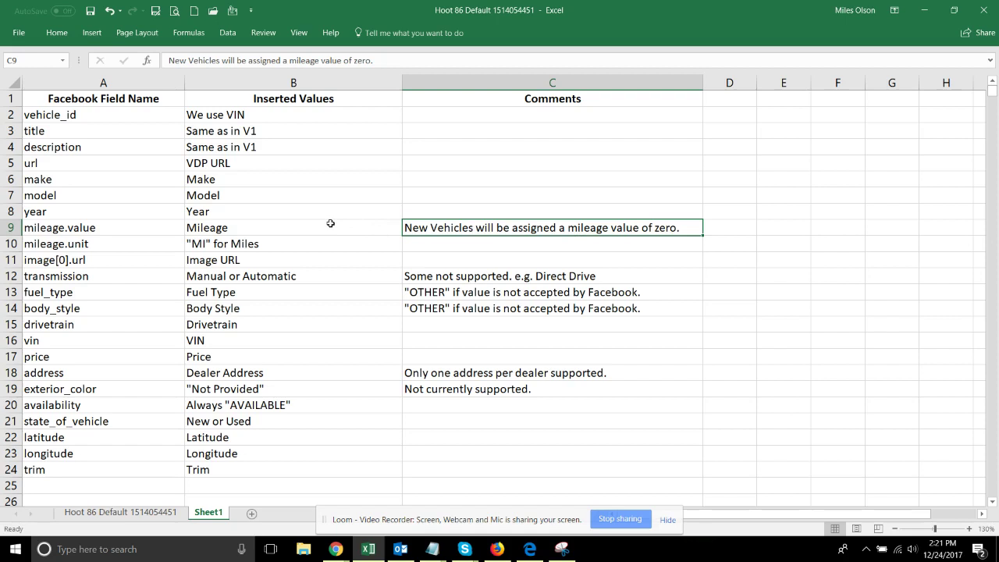
pyautogui.click(102, 263)
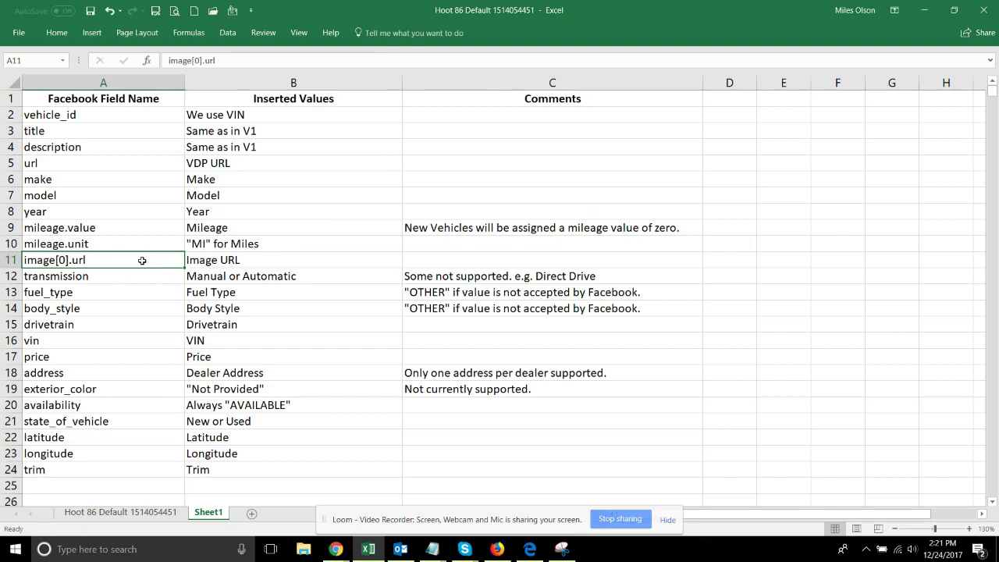
pyautogui.click(236, 261)
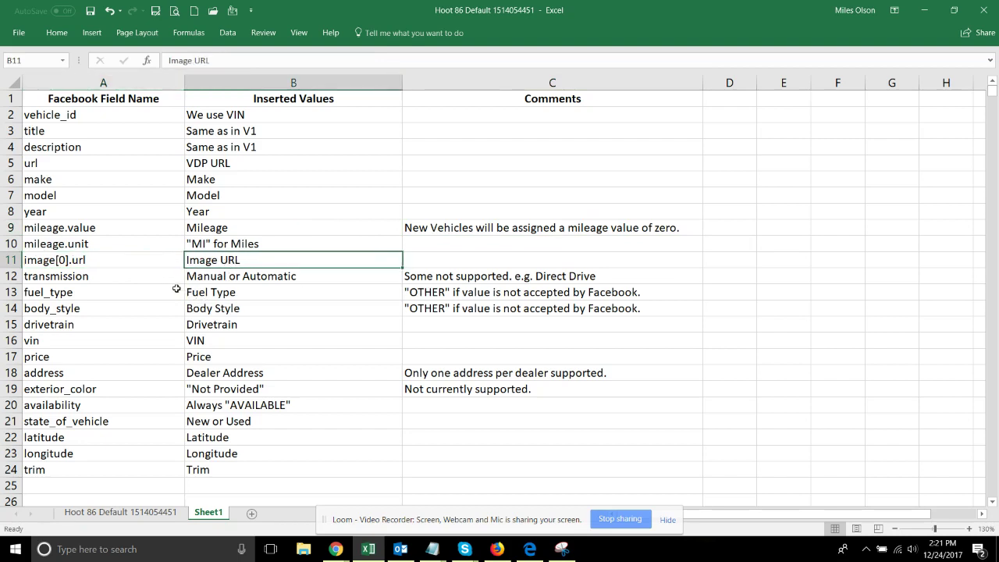
pyautogui.click(99, 277)
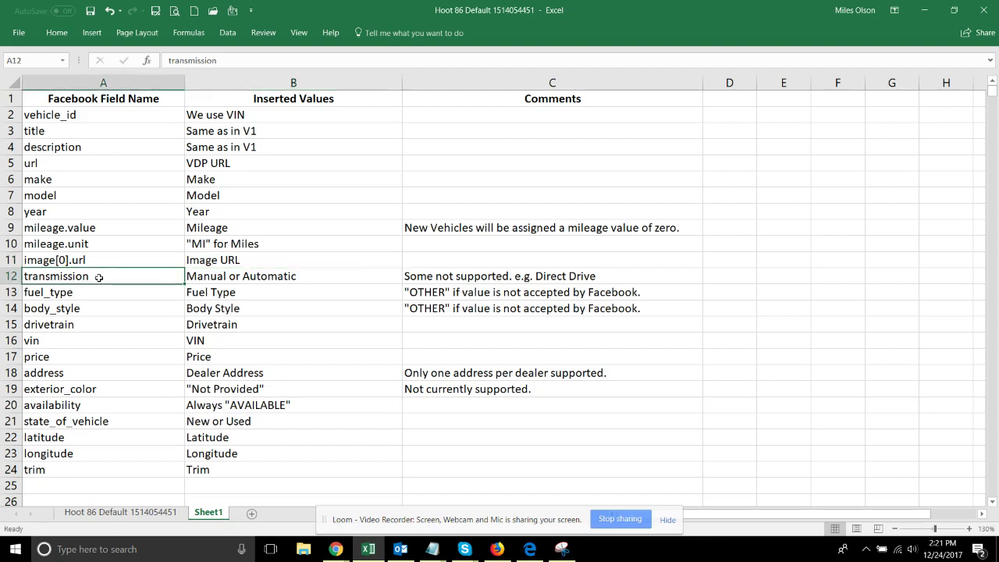
pyautogui.click(235, 278)
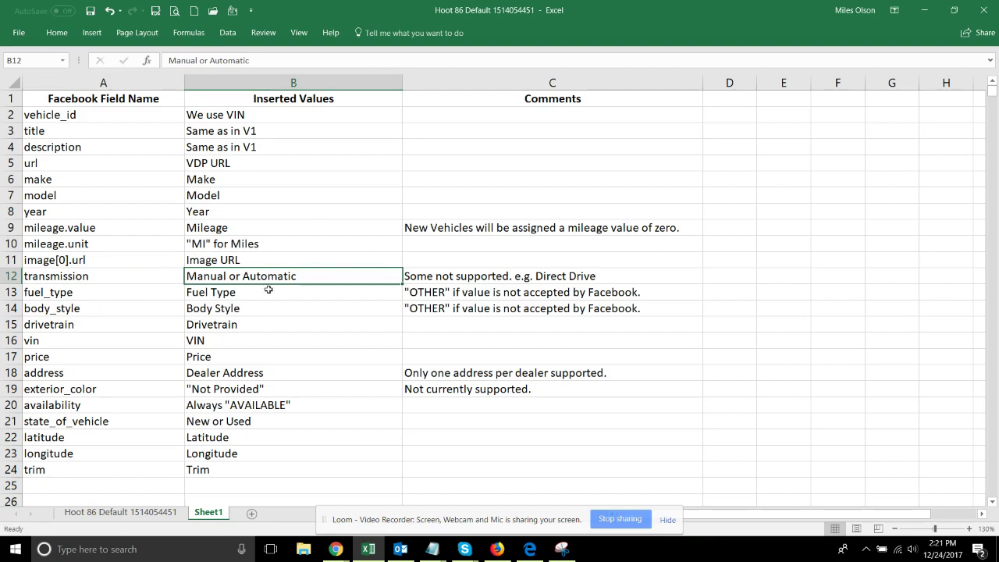
pyautogui.click(437, 275)
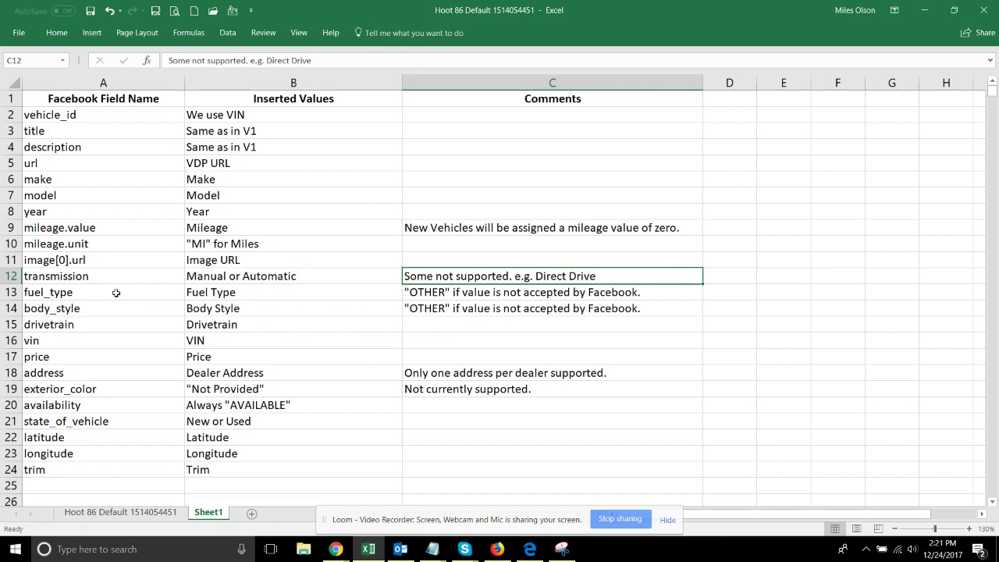
pyautogui.click(248, 294)
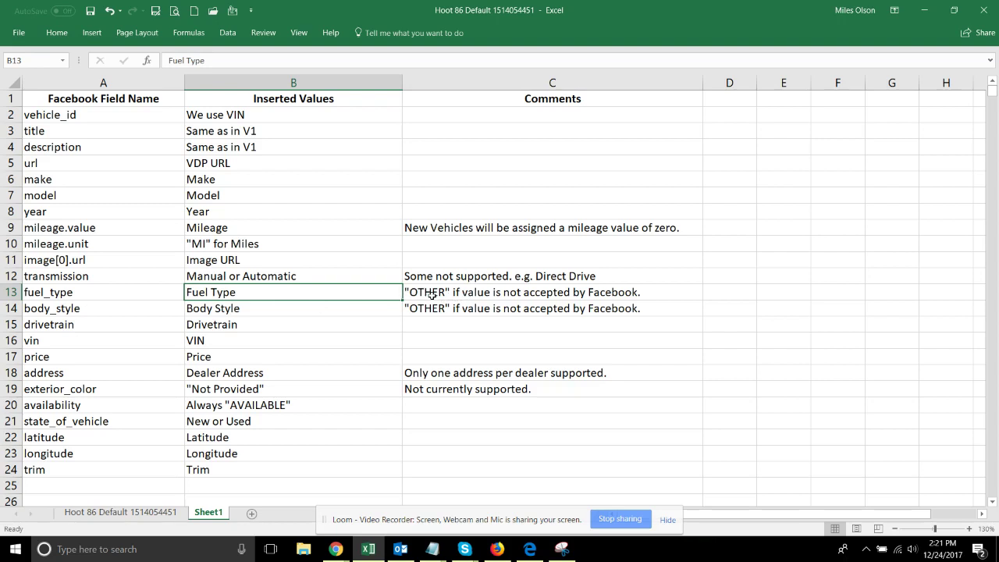
pyautogui.click(241, 311)
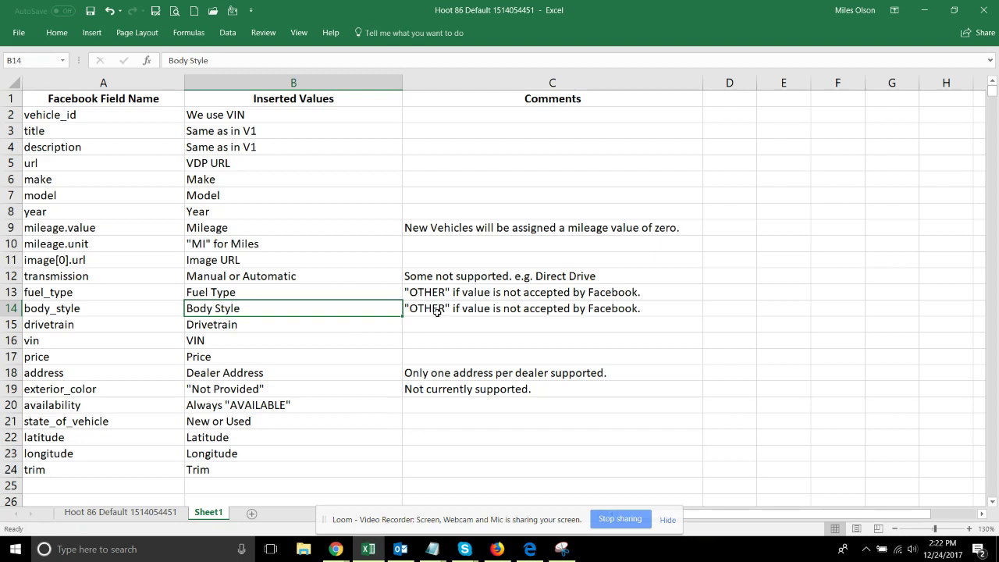
pyautogui.click(256, 294)
pyautogui.click(248, 308)
pyautogui.click(215, 328)
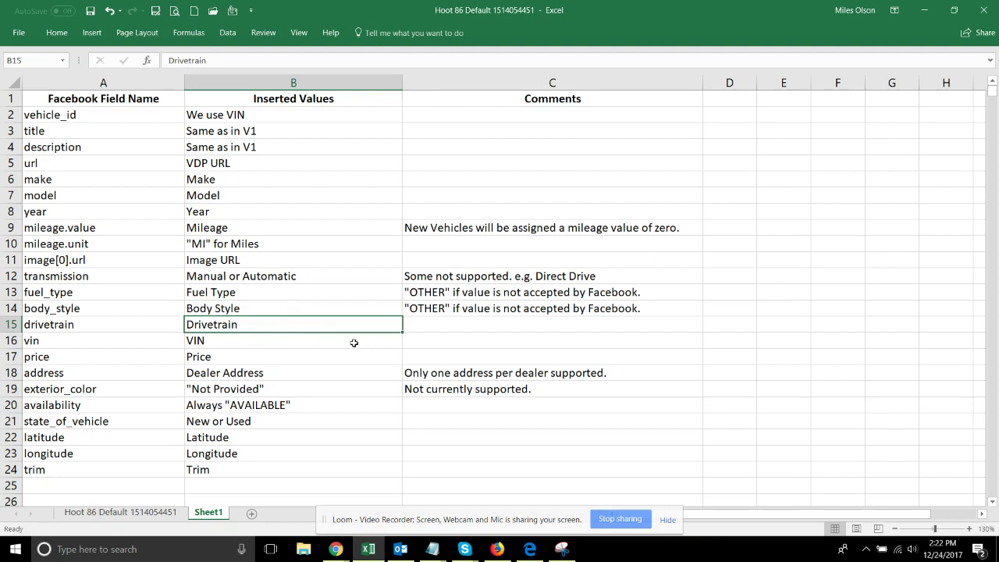
pyautogui.click(234, 344)
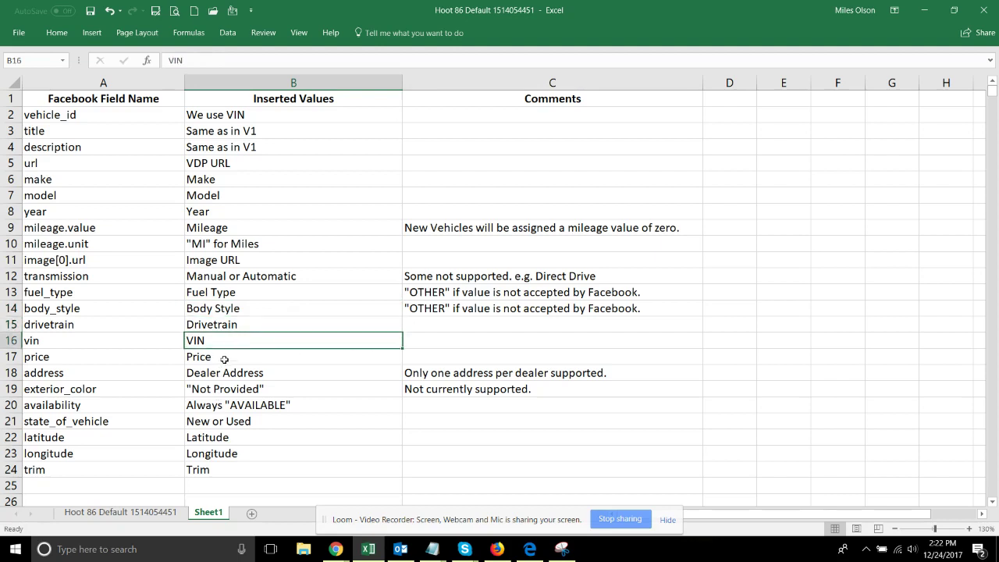
pyautogui.click(226, 359)
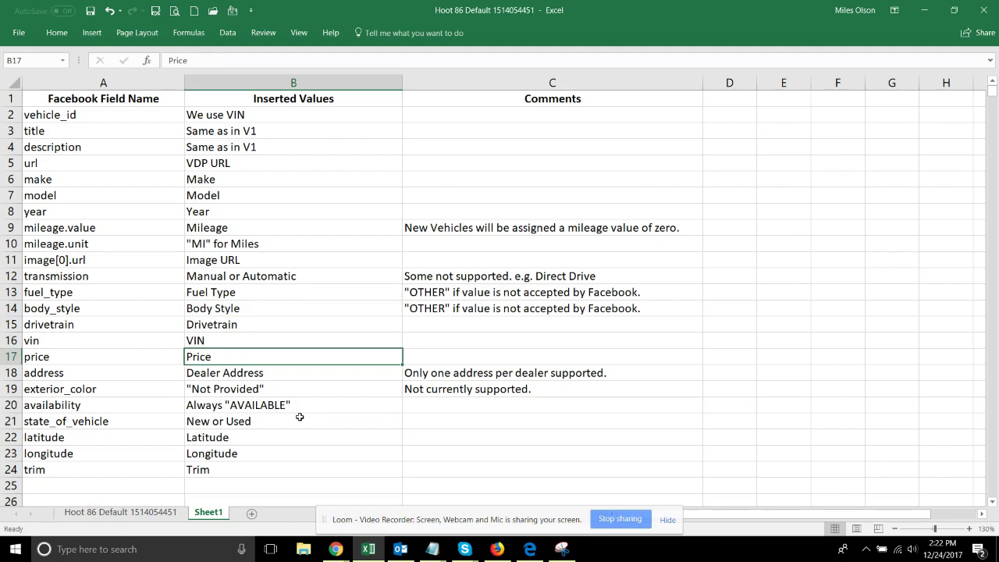
pyautogui.click(280, 376)
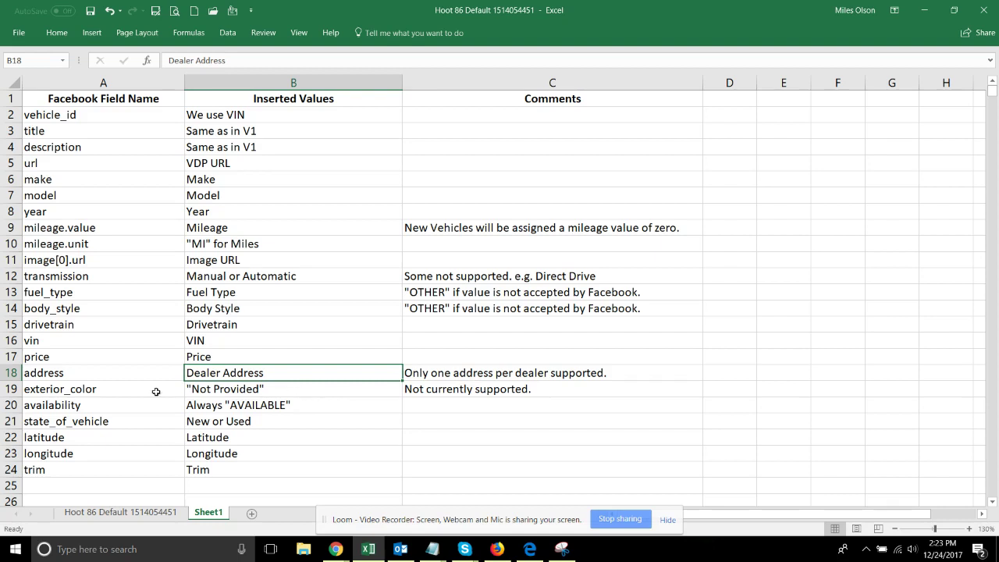
pyautogui.click(286, 392)
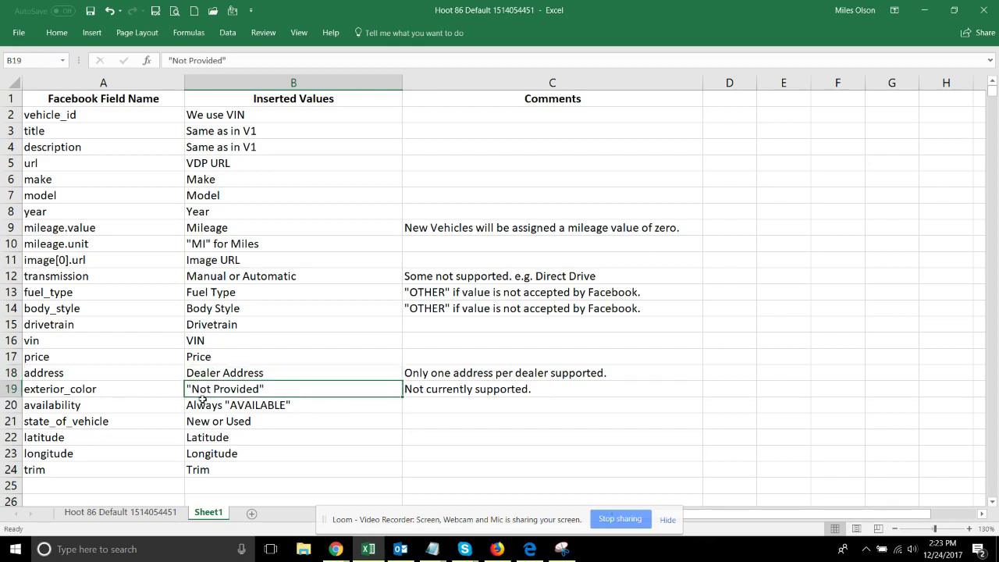
pyautogui.click(305, 404)
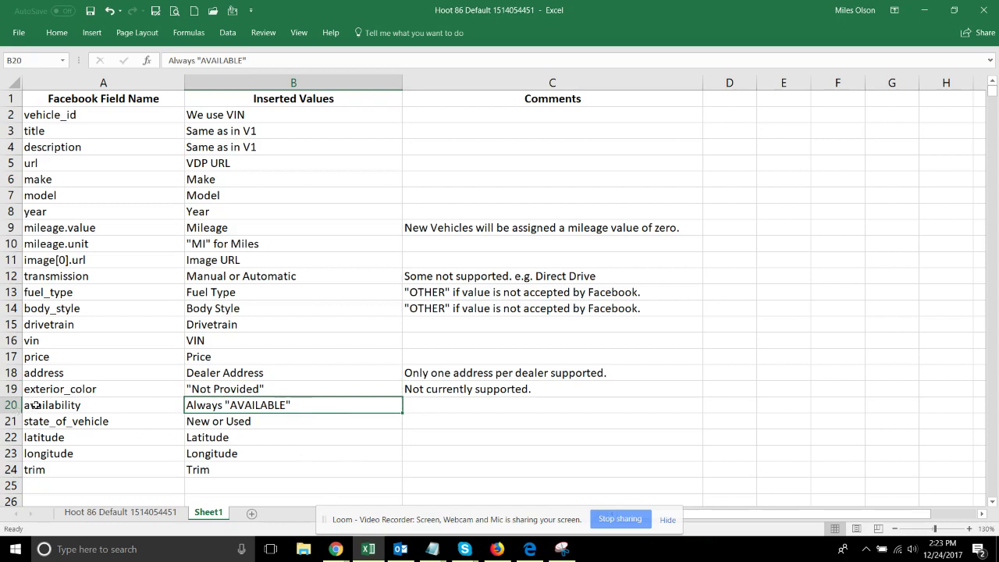
pyautogui.scroll(-1, 352, 413)
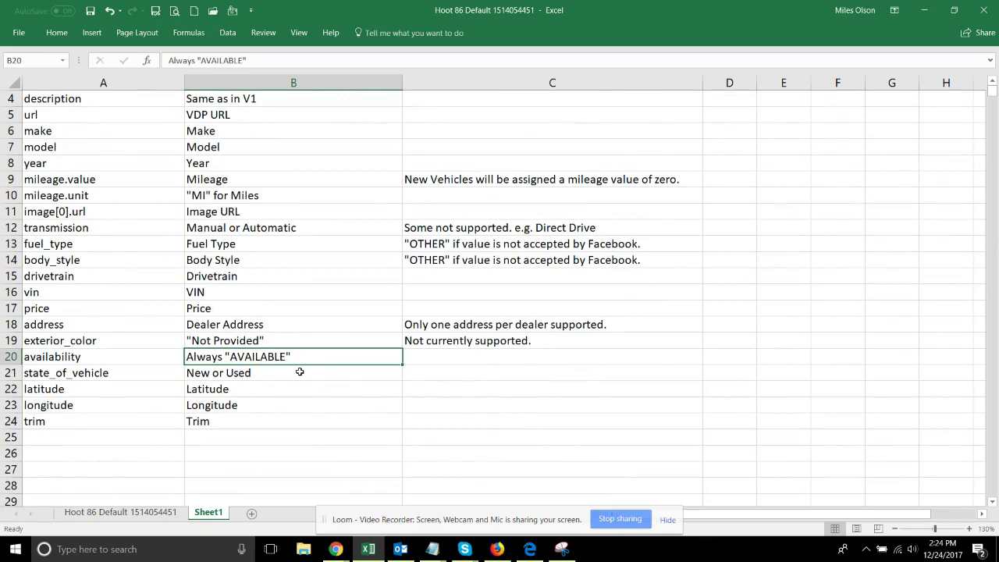
pyautogui.scroll(1, 300, 372)
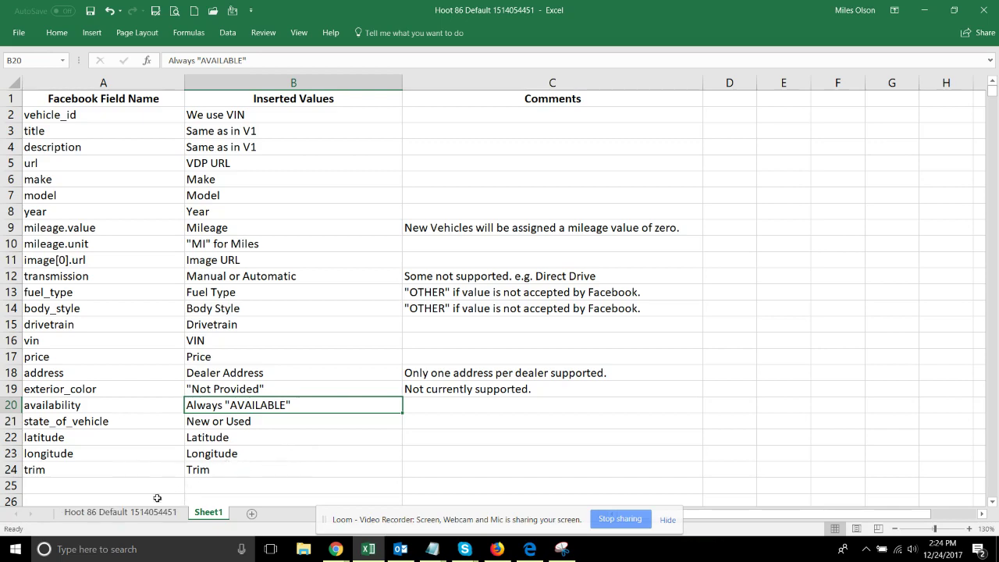
pyautogui.click(110, 513)
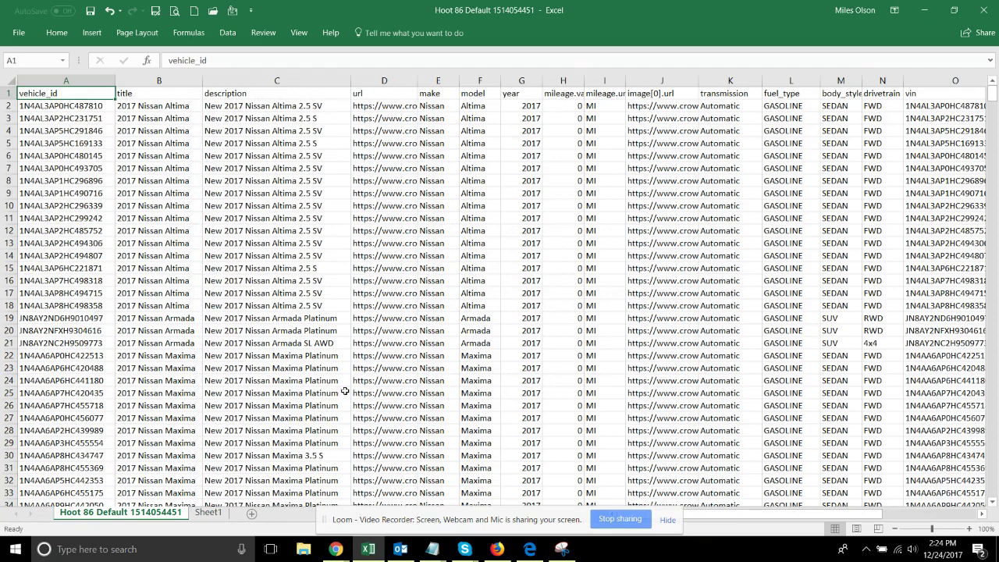
# Step: Check the first vehicle's address, 22810 USD price and latitude, then switch back to Inventory Monitor
pyautogui.moveTo(732, 515); pyautogui.dragTo(835, 515)
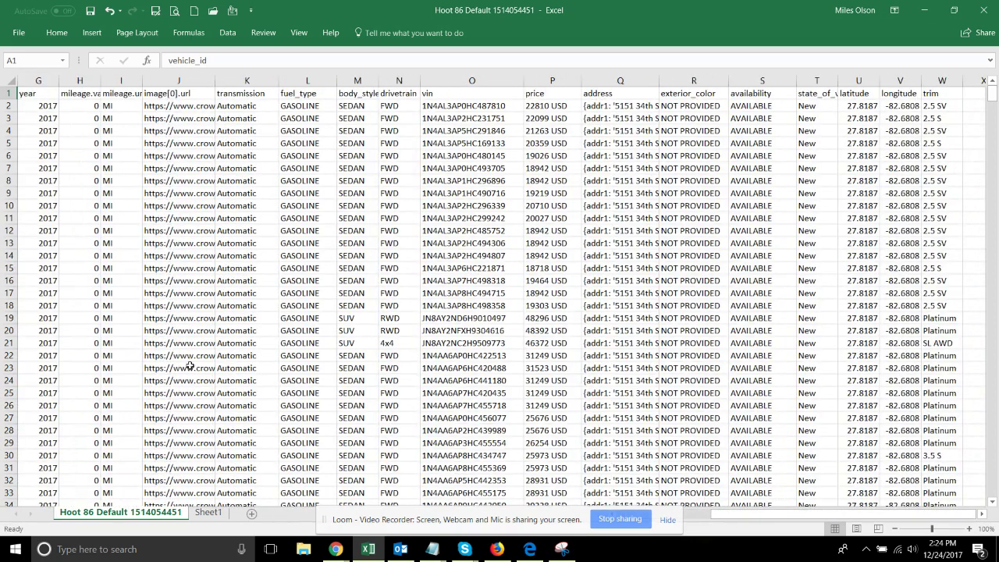
pyautogui.click(600, 108)
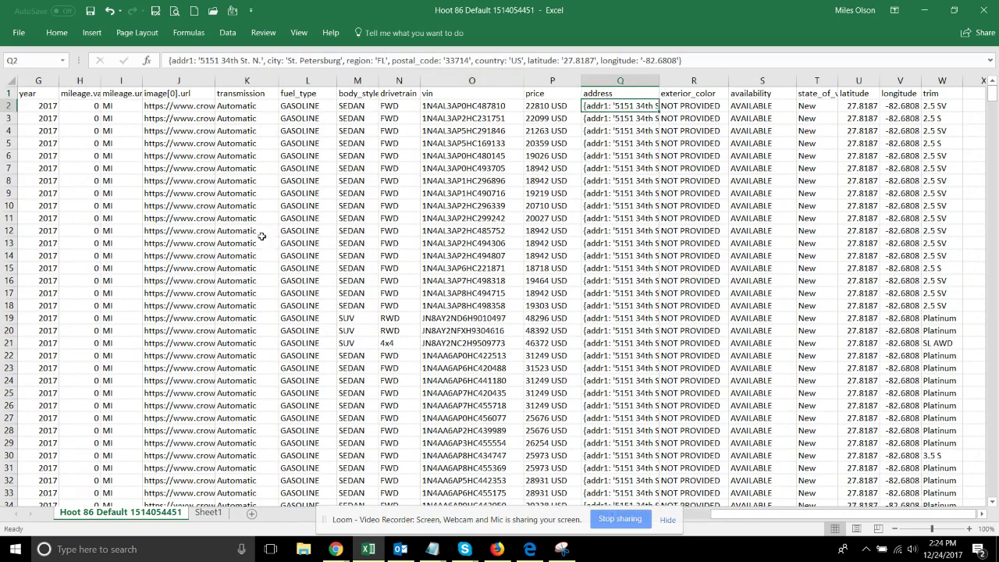
pyautogui.click(550, 106)
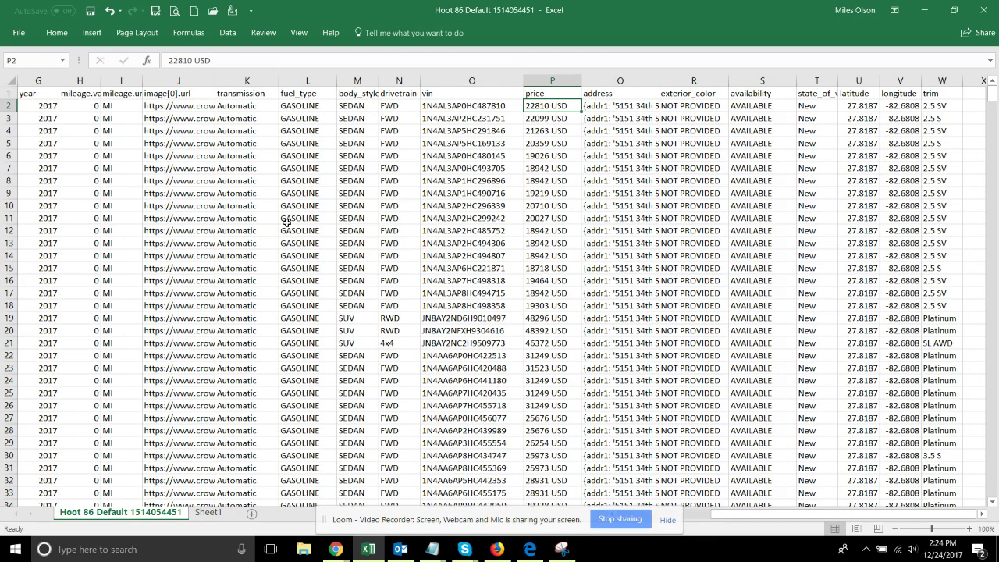
pyautogui.click(856, 107)
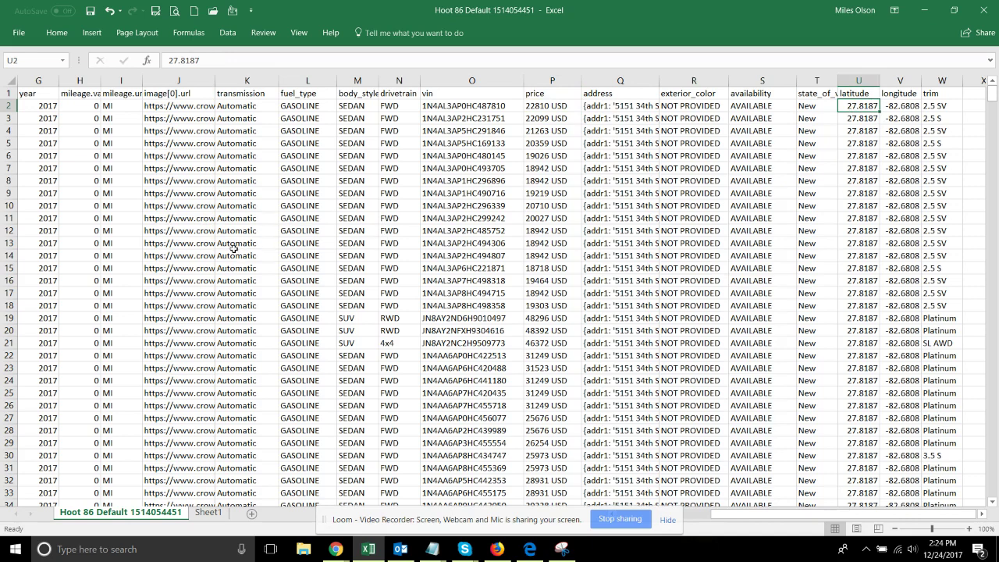
pyautogui.hotkey('alt', 'Tab')
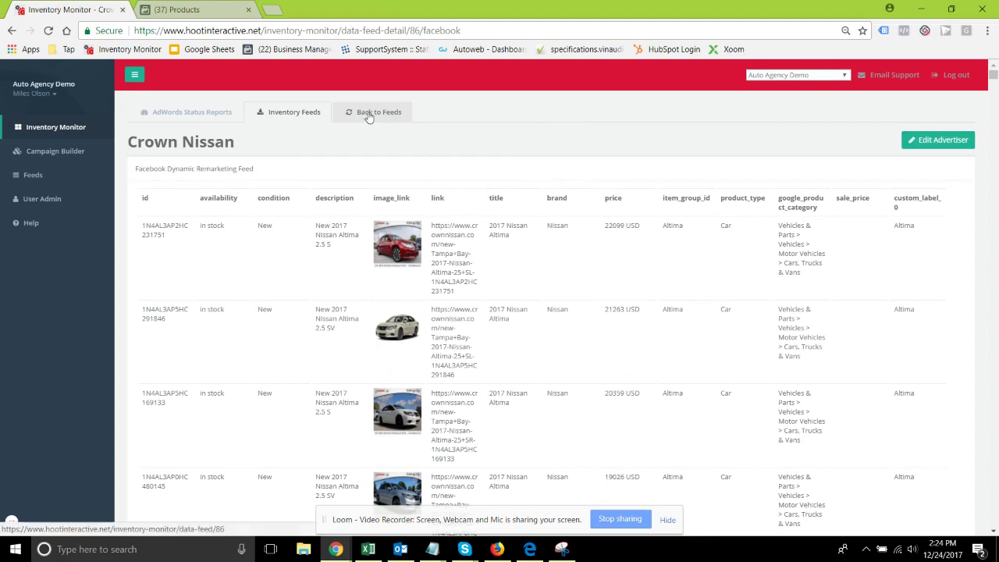
# Step: Go back to the Crown Nissan feeds list, then view the catalog's Data Sources showing 884 of 889 vehicles added
pyautogui.click(373, 111)
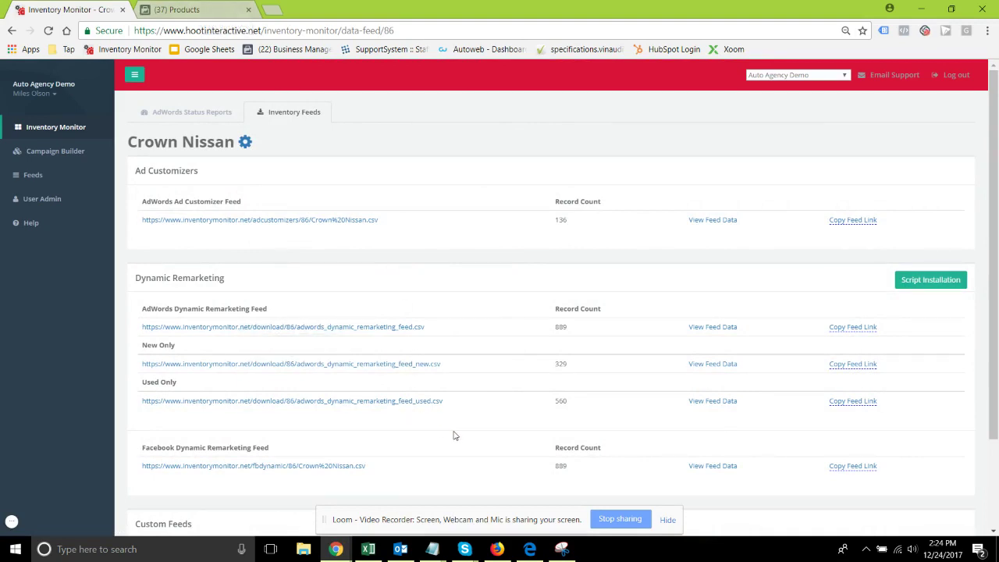
pyautogui.click(210, 11)
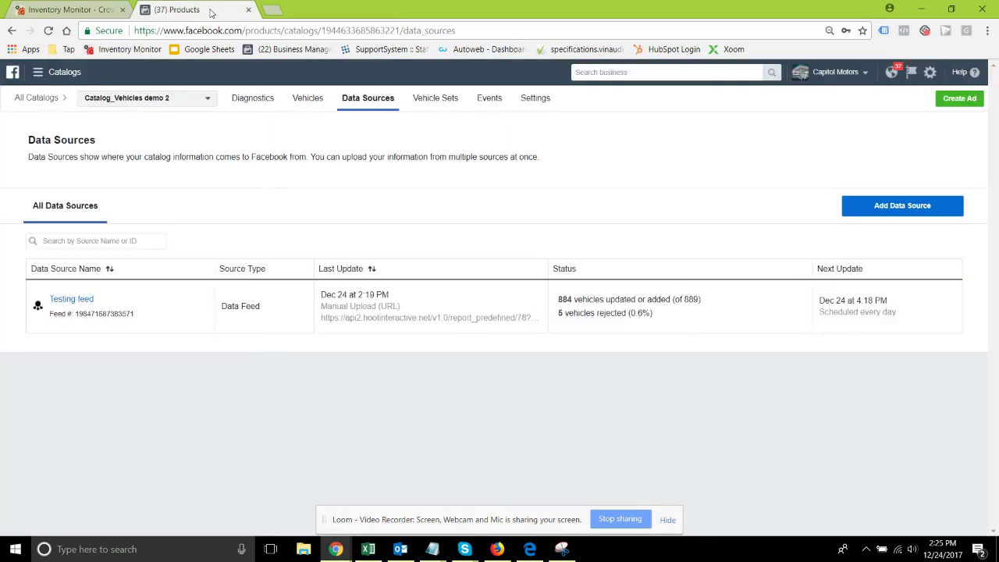